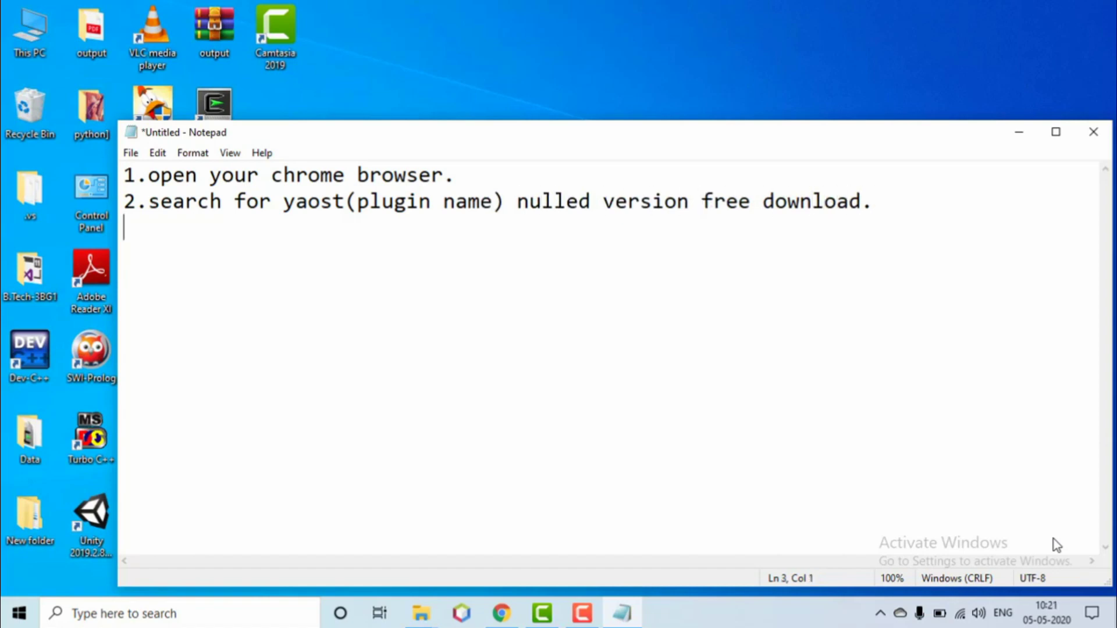
- Switch to Chrome and load google.com in the tab showing the Yoast SEO Premium download page
left_click(503, 614)
left_click(872, 8)
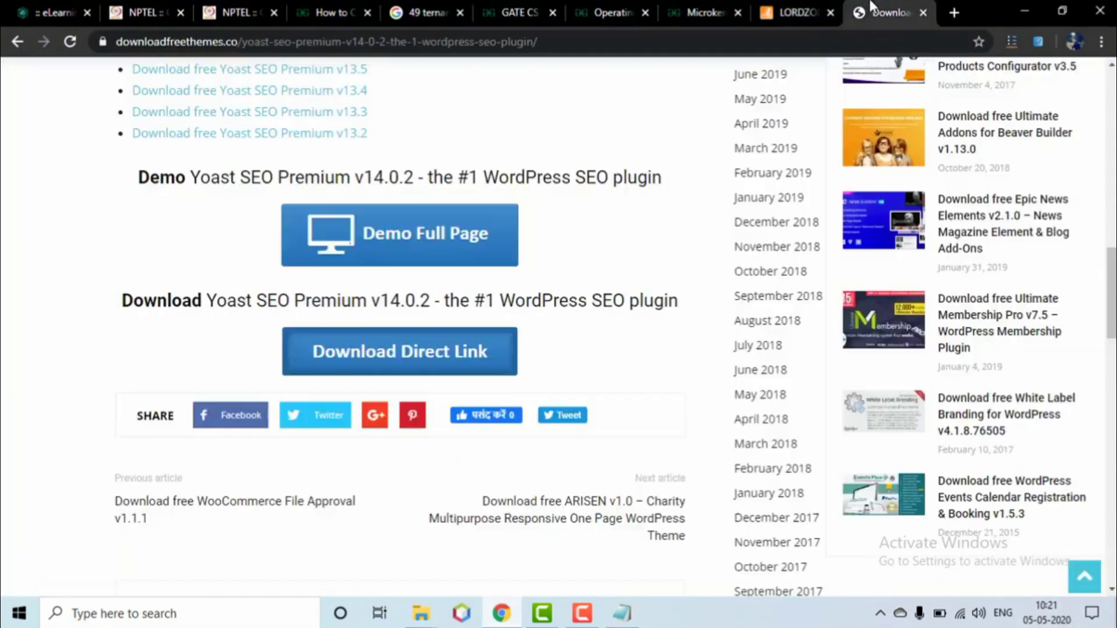
left_click(429, 41)
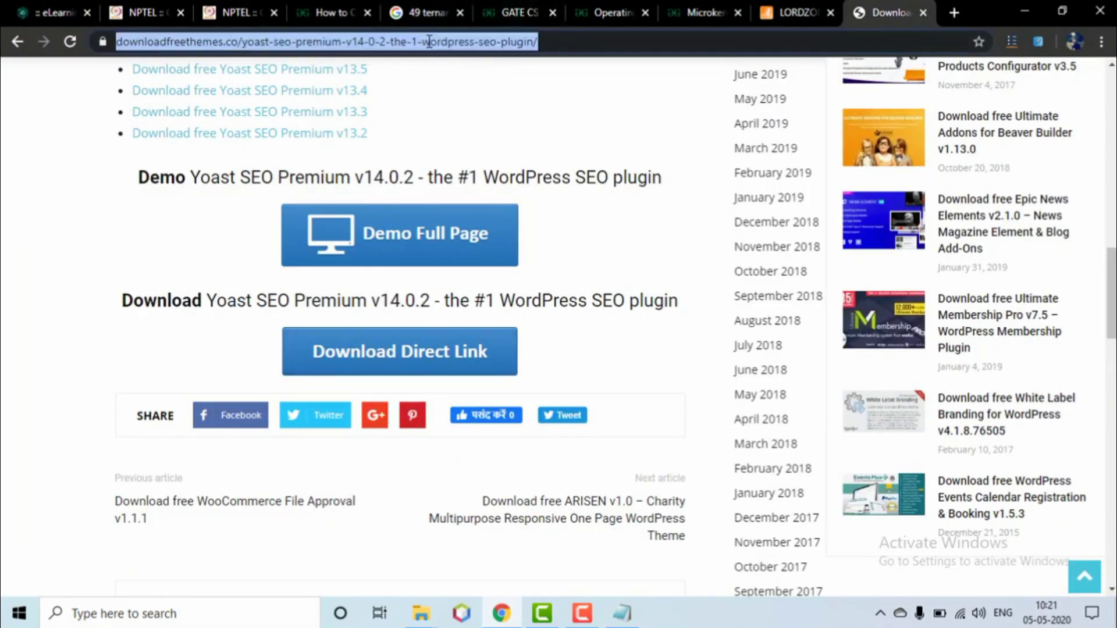
type("google.co")
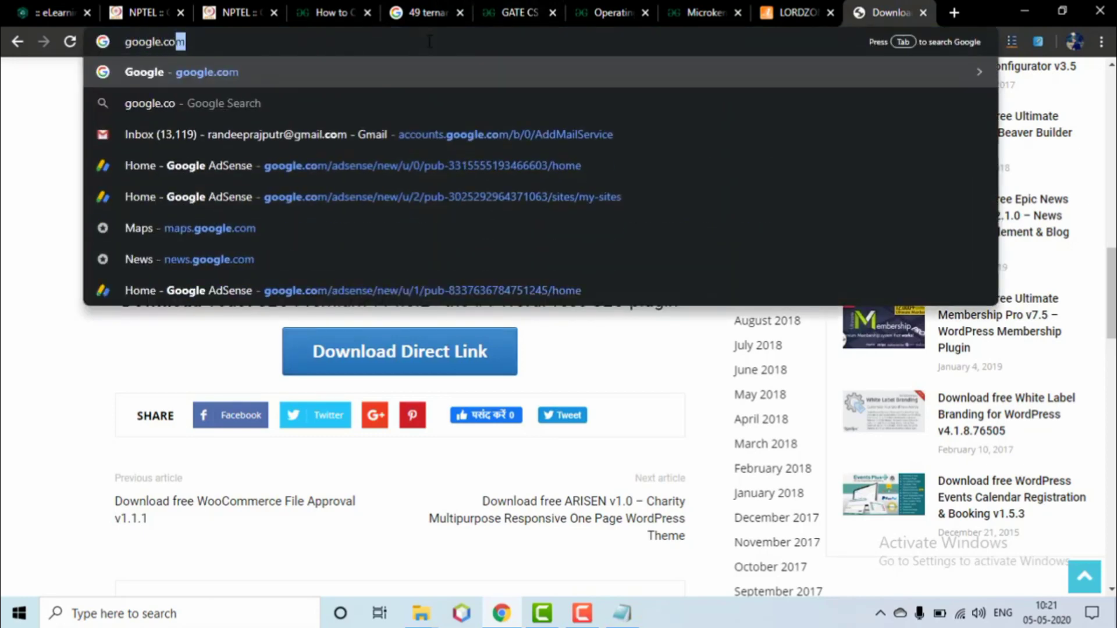
key("Return")
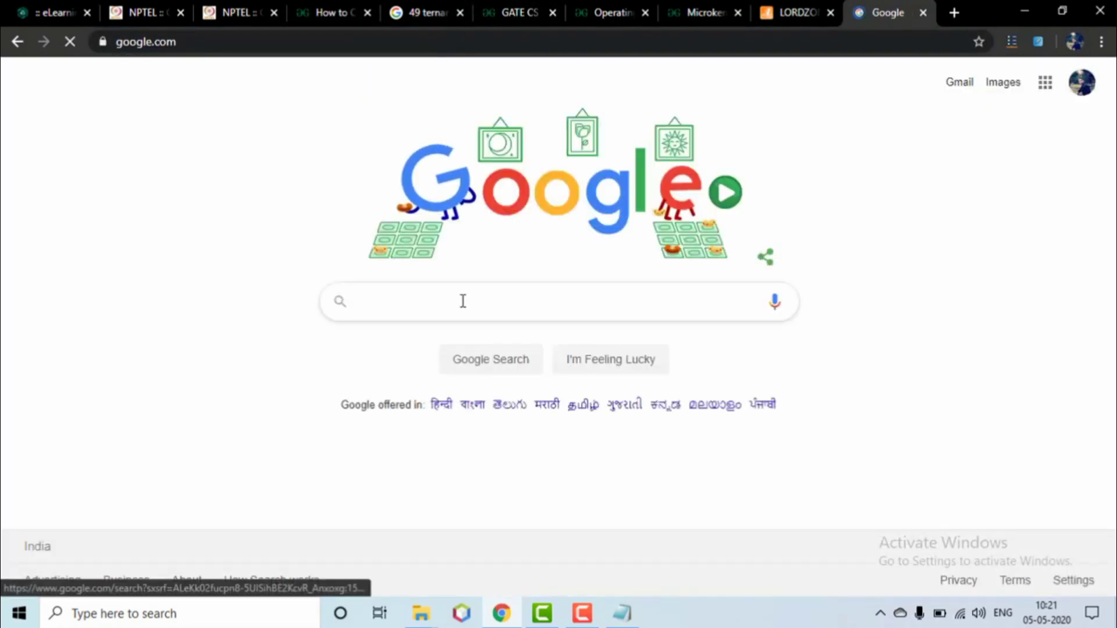
- Search Google for "yaost nulled version free download"
type("yaost")
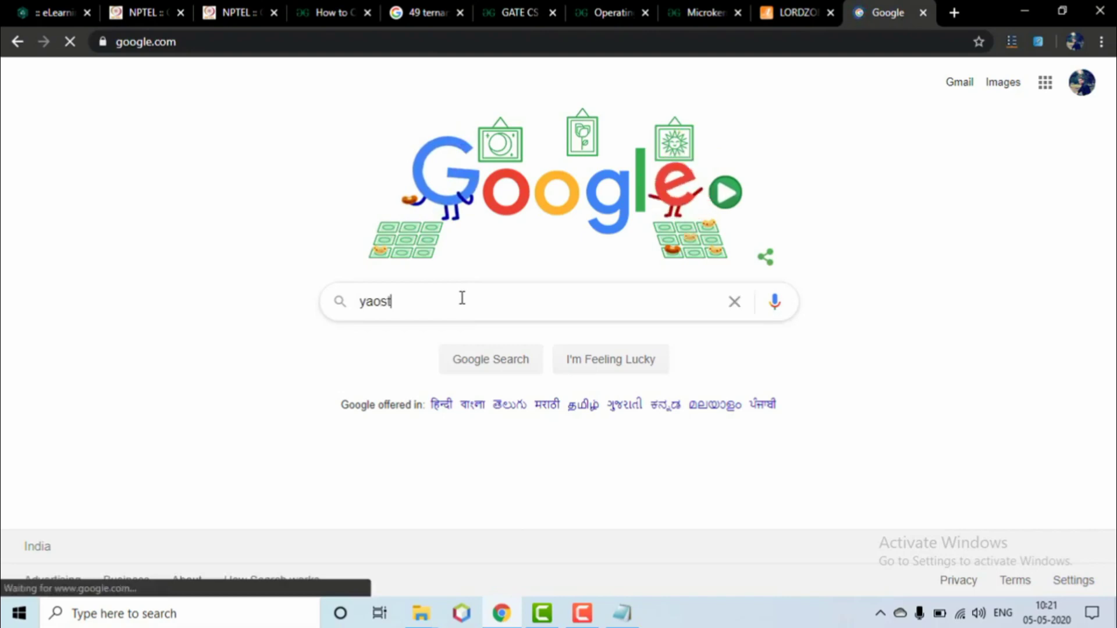
type(" nulled")
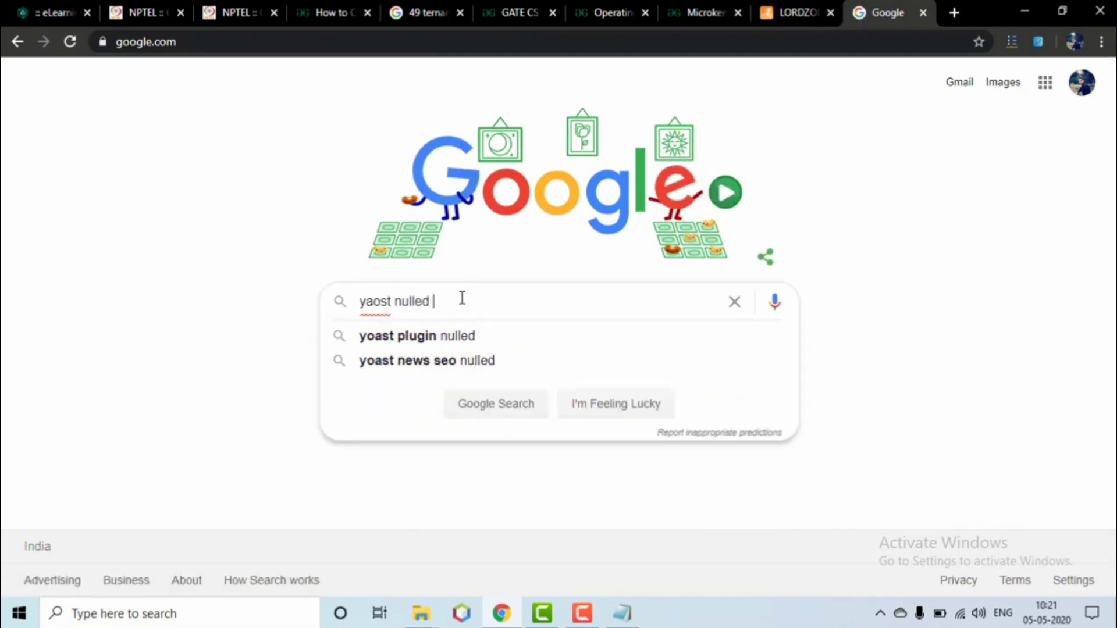
key("Return")
type("v")
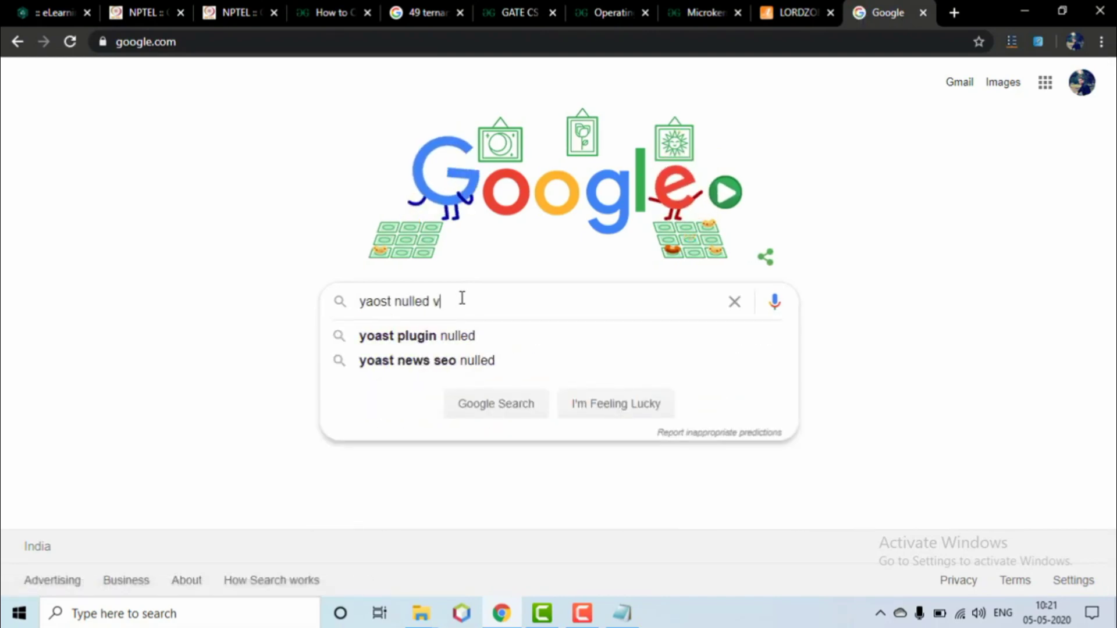
type("ersio")
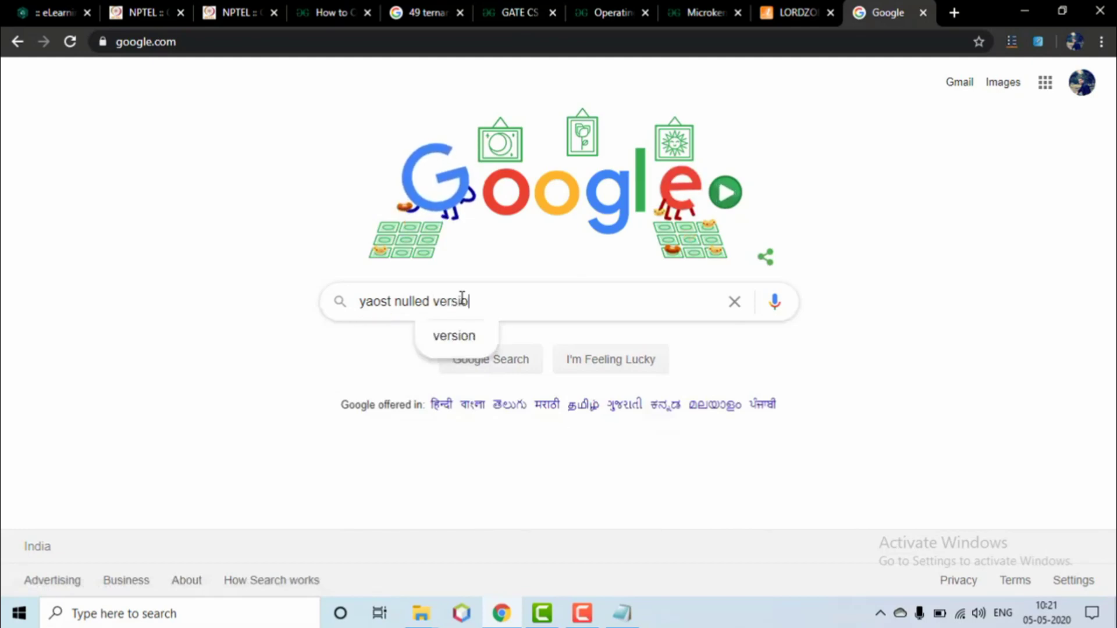
type("n free download")
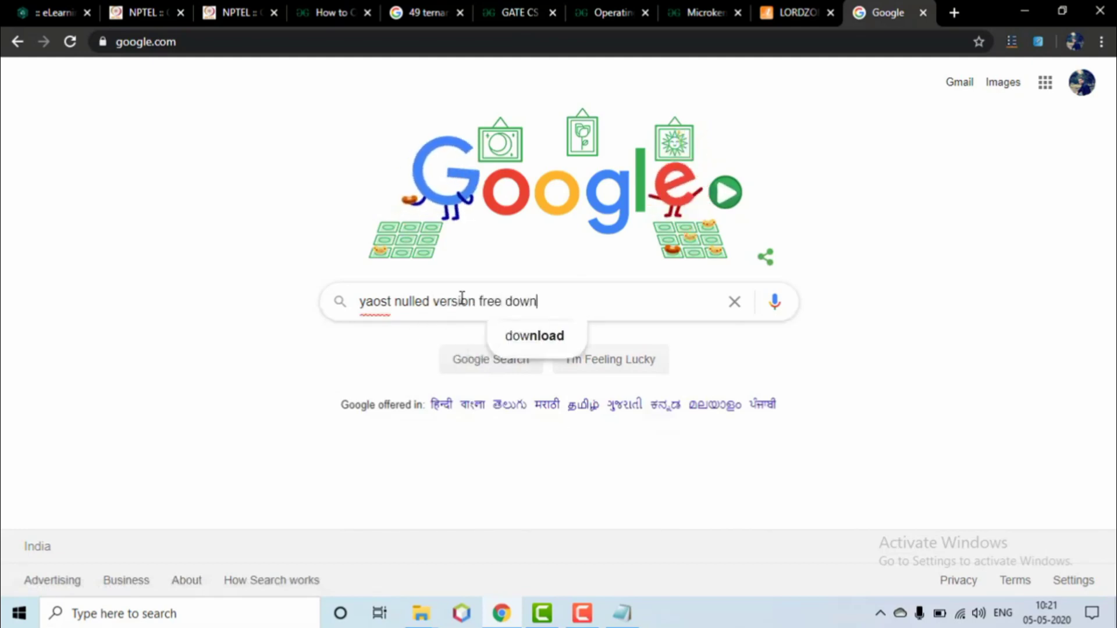
key("Return")
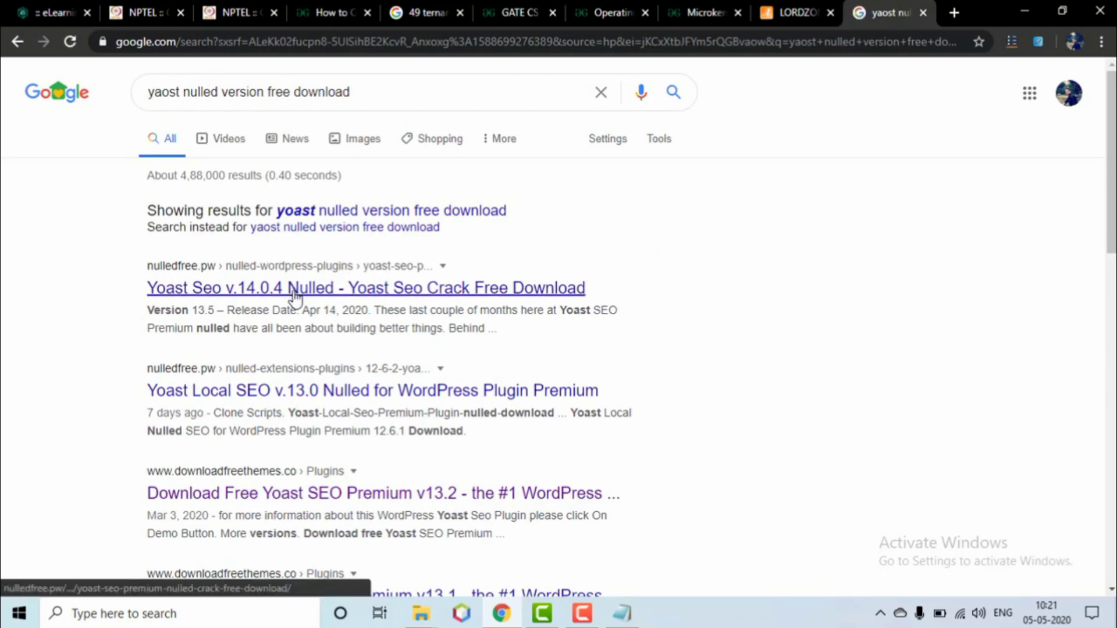
- Open the nulledfree.pw result for Yoast Seo v.14.0.4 and follow its yukapo.com link under Yoast SEO 14.0.4 Nulled
left_click(295, 297)
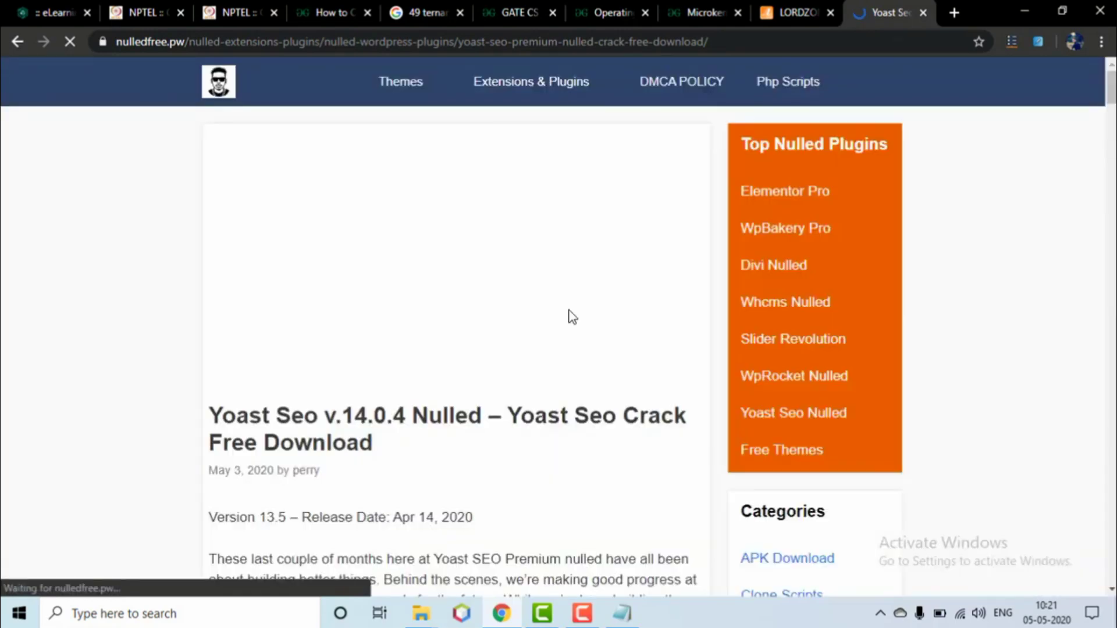
scroll(569, 311, "down", 8)
scroll(572, 317, "down", 13)
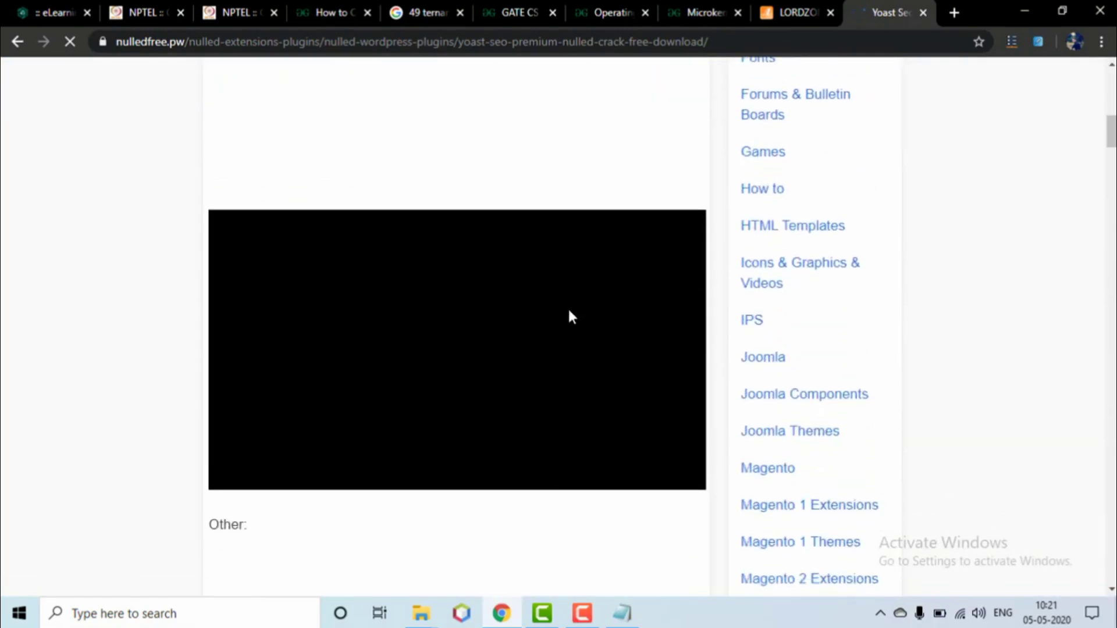
scroll(573, 317, "down", 17)
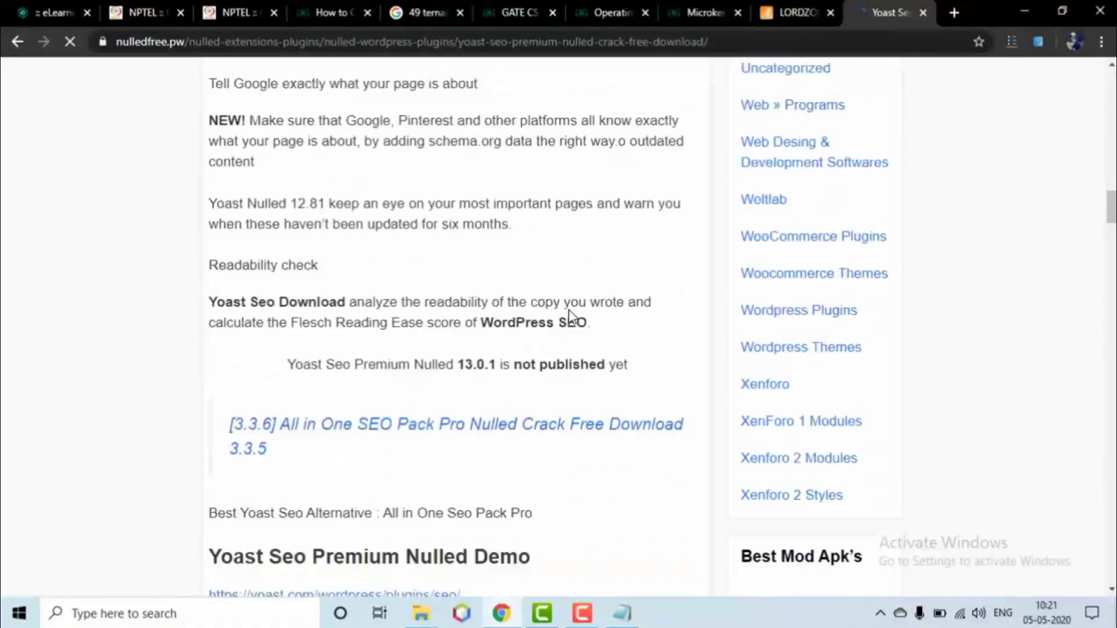
scroll(572, 317, "down", 2)
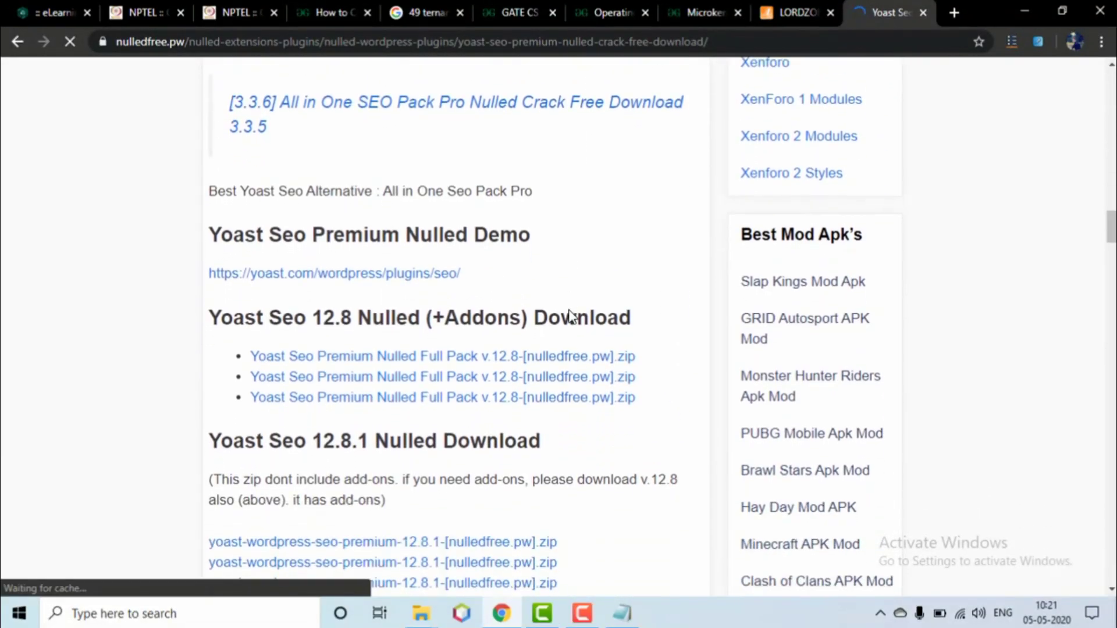
scroll(569, 310, "down", 2)
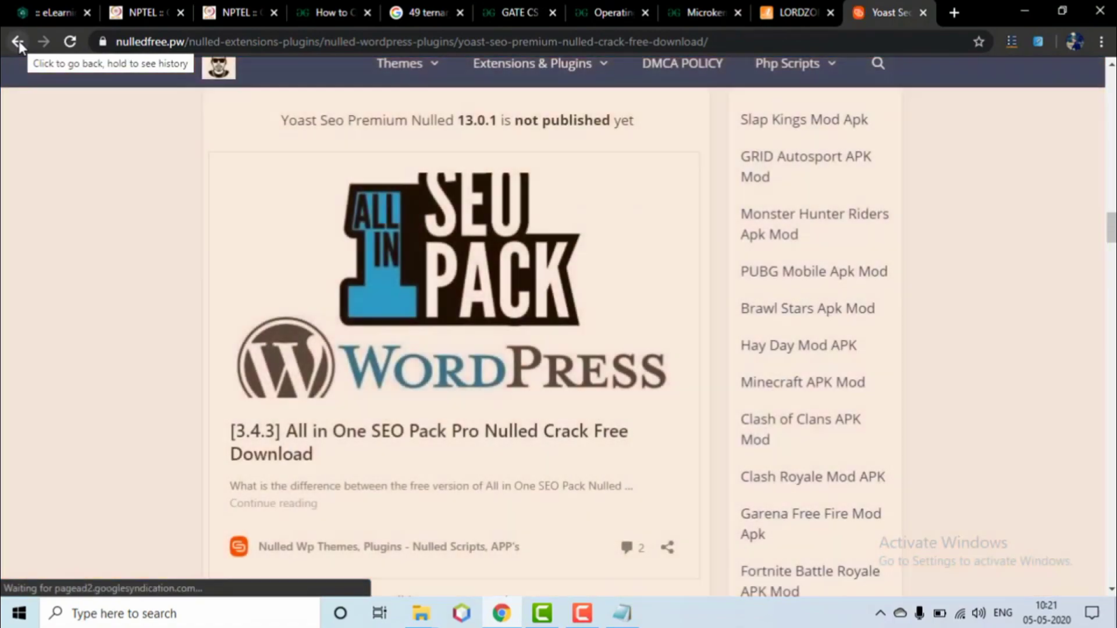
scroll(362, 278, "up", 3)
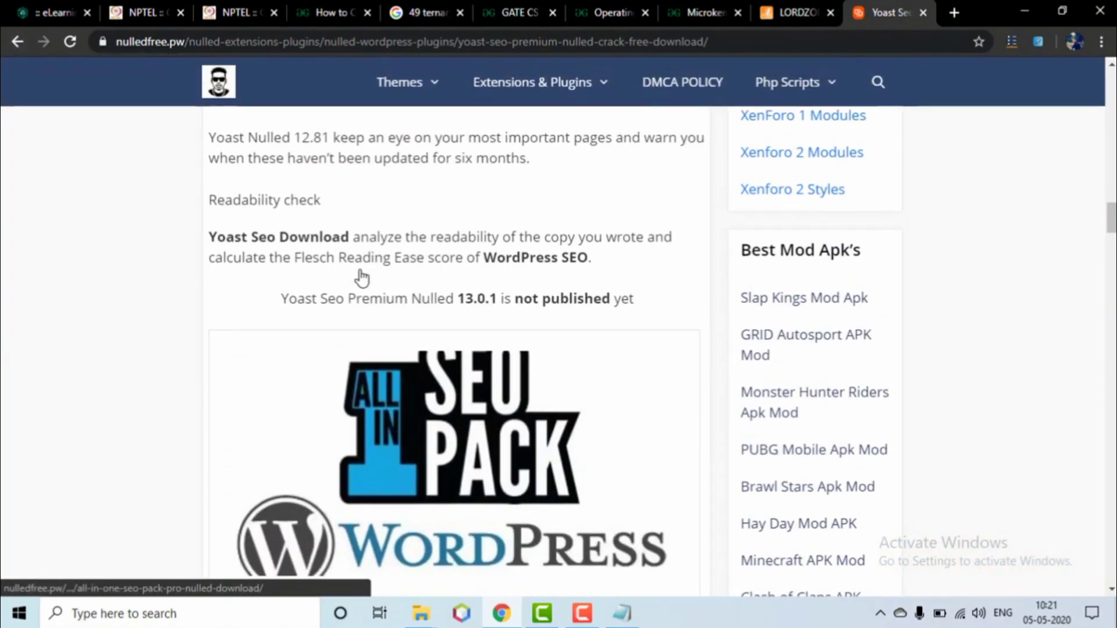
scroll(361, 278, "up", 6)
scroll(362, 278, "up", 10)
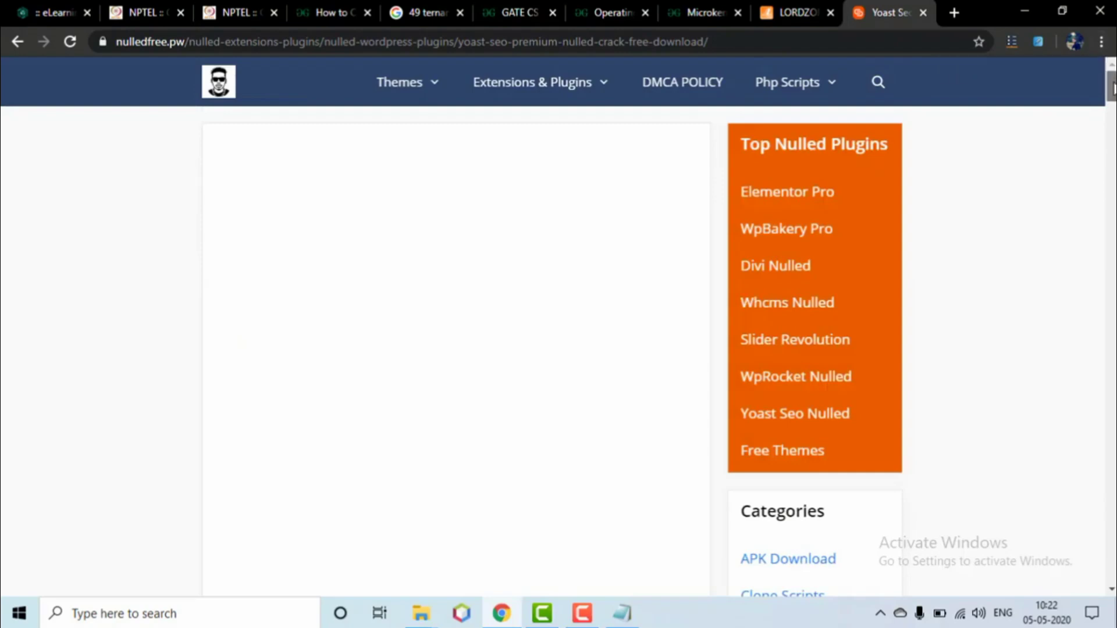
left_click_drag(1112, 89, 1112, 330)
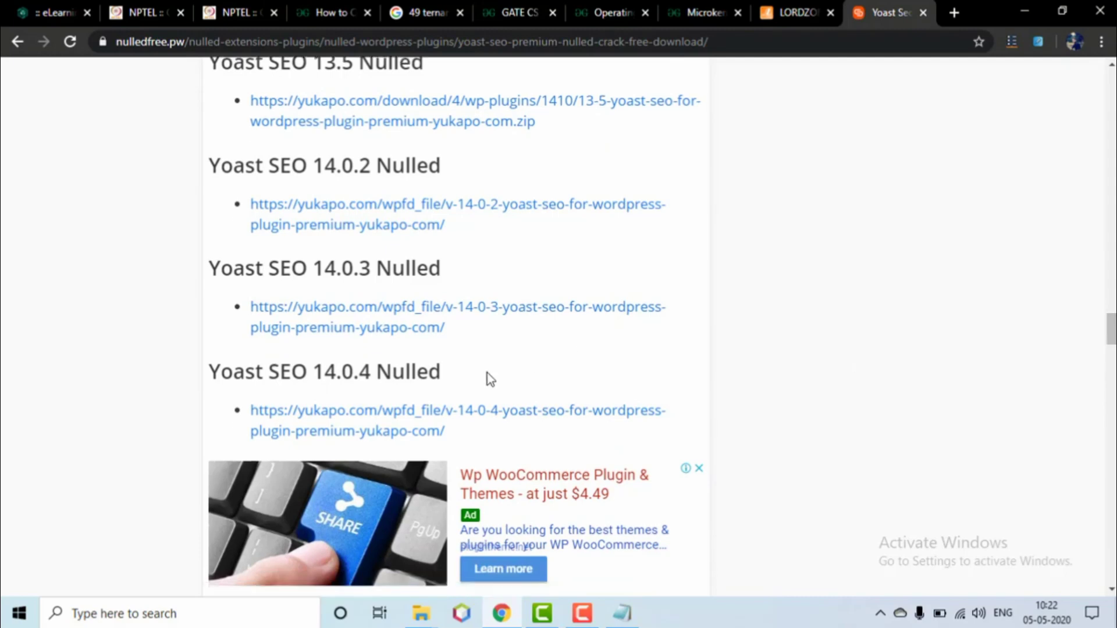
left_click(396, 424)
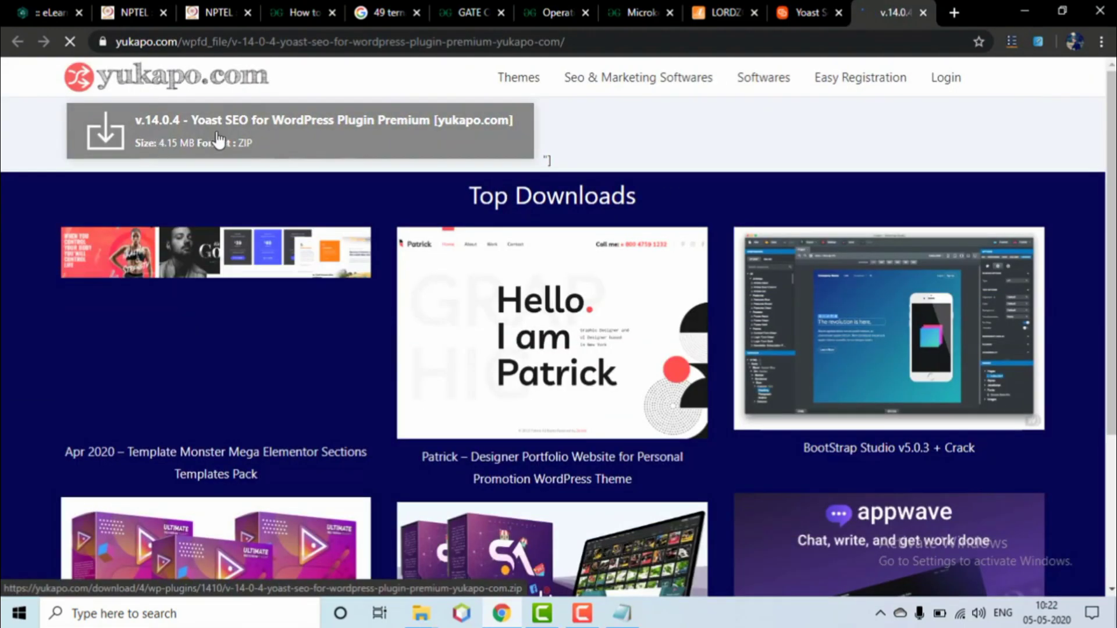
- Download the v.14.0.4 Yoast SEO plugin ZIP into a new Desktop folder named "wordpress plugin"
left_click(512, 150)
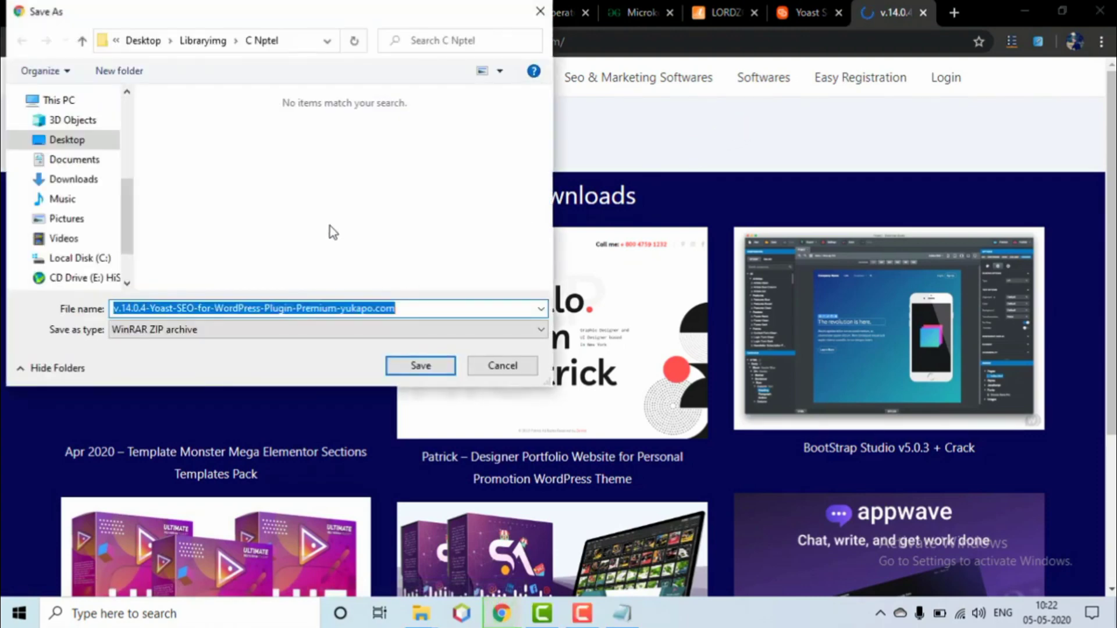
left_click(70, 142)
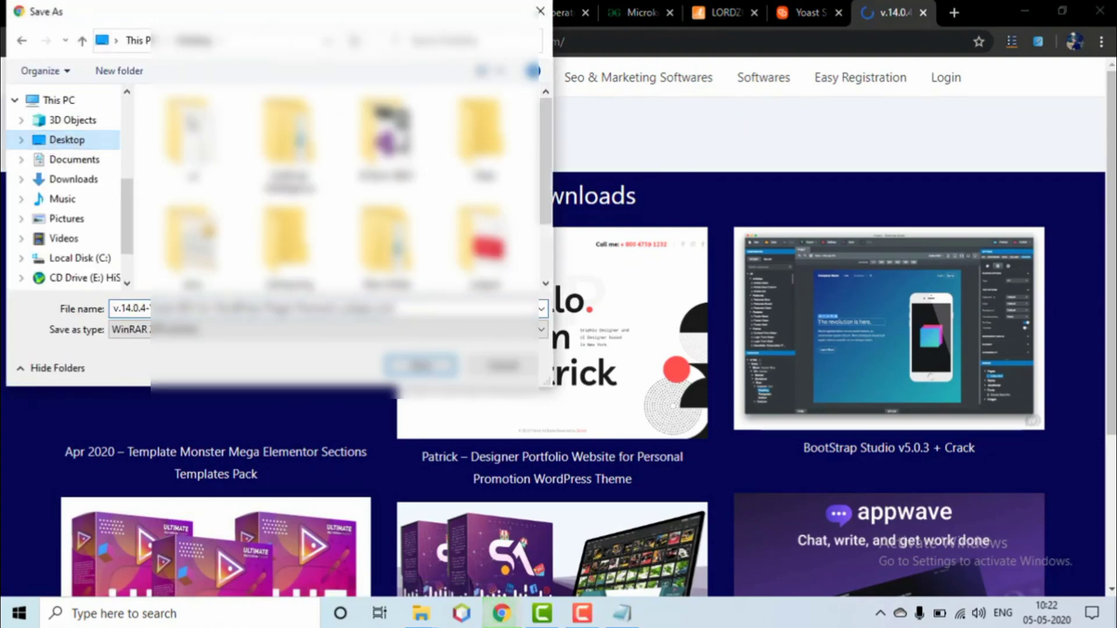
left_click(120, 71)
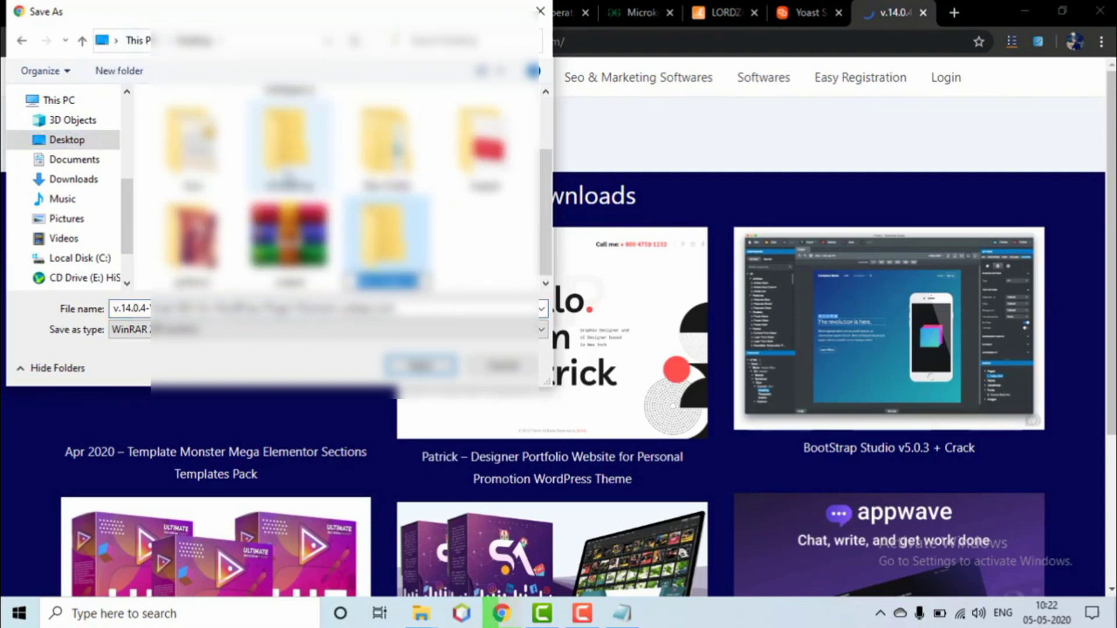
type("wordpr")
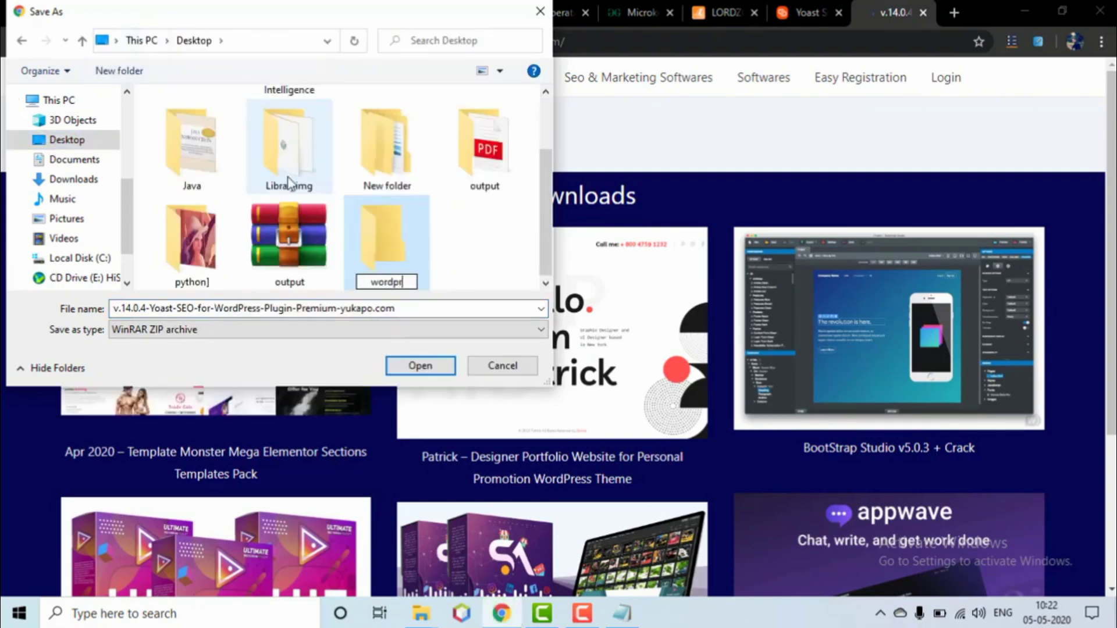
type("ess plugin")
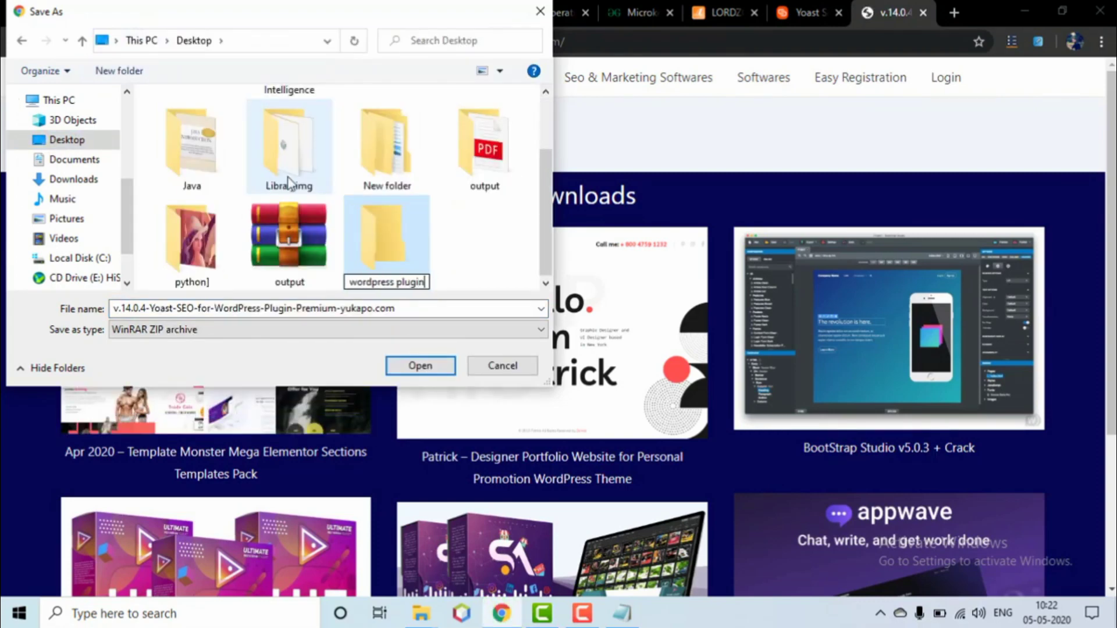
key("Return")
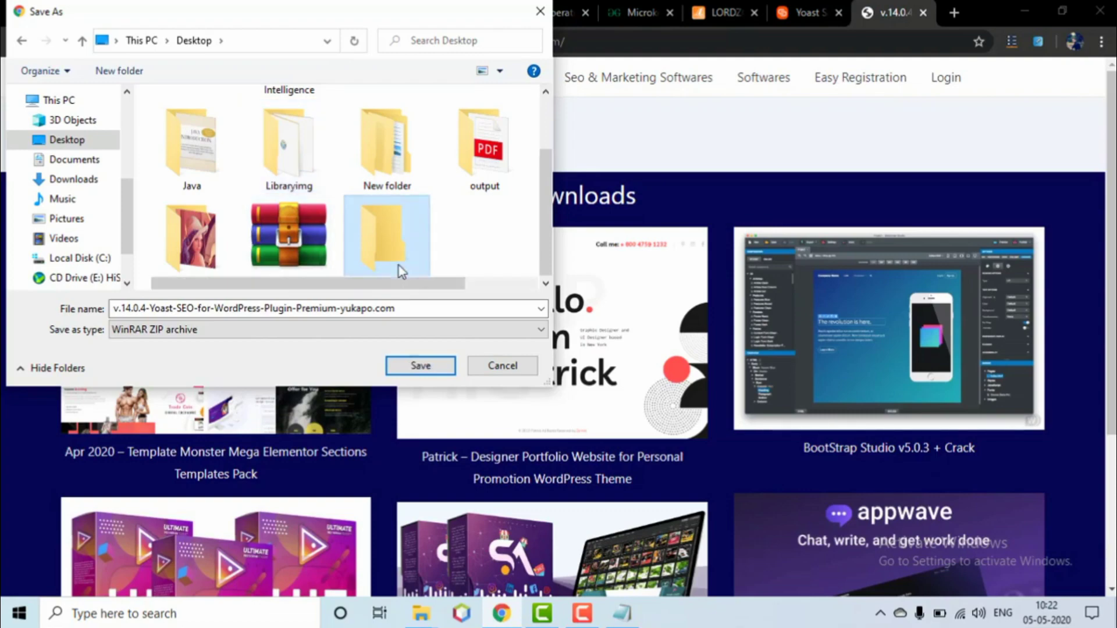
double_click(399, 269)
left_click(413, 364)
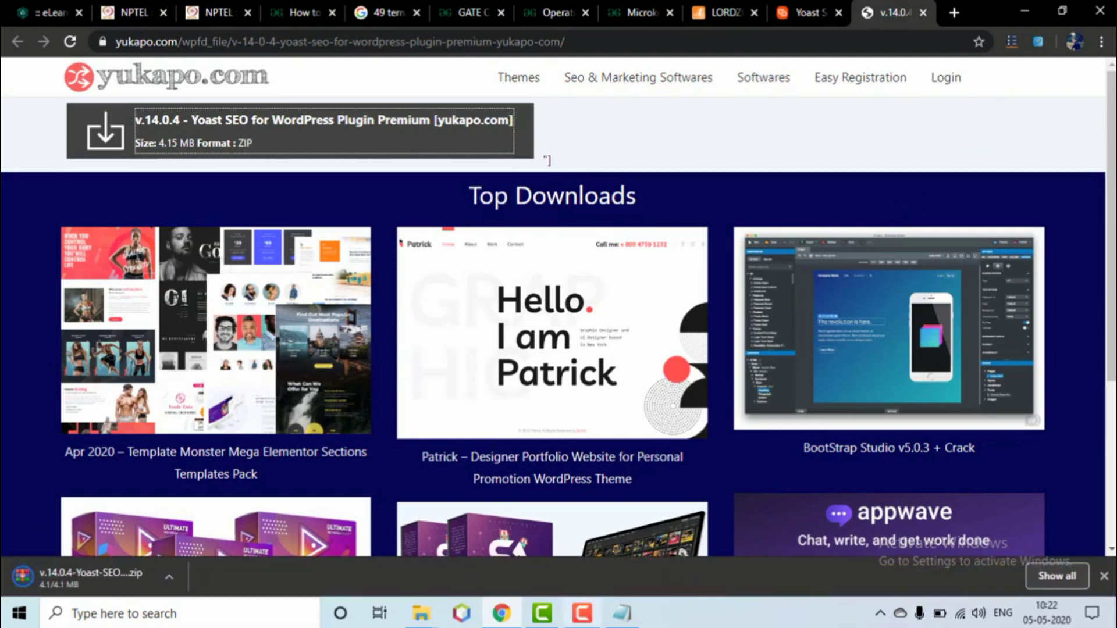
- Switch to Notepad and add line 3, "download and save rar file of plugin on desktop.", and start line 4
left_click(621, 612)
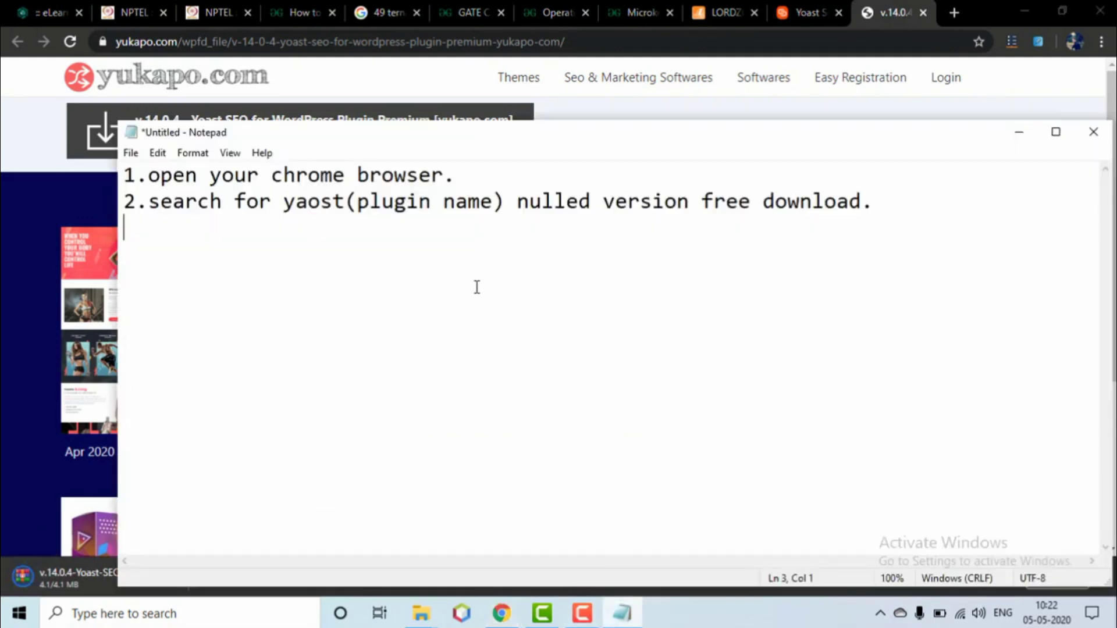
type("downlo")
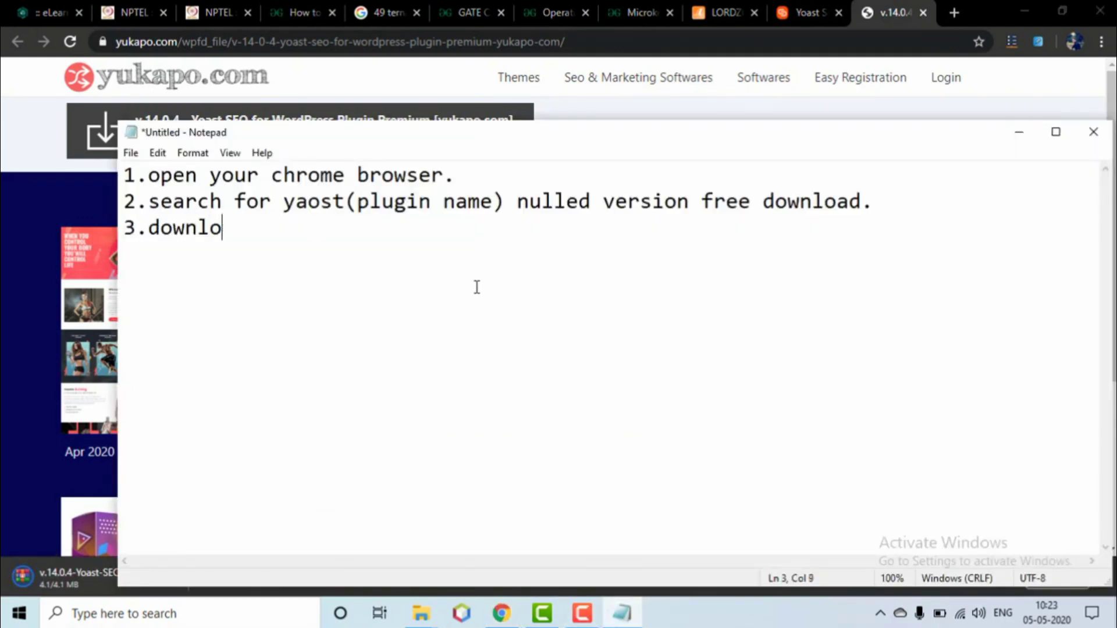
type("ad and save ")
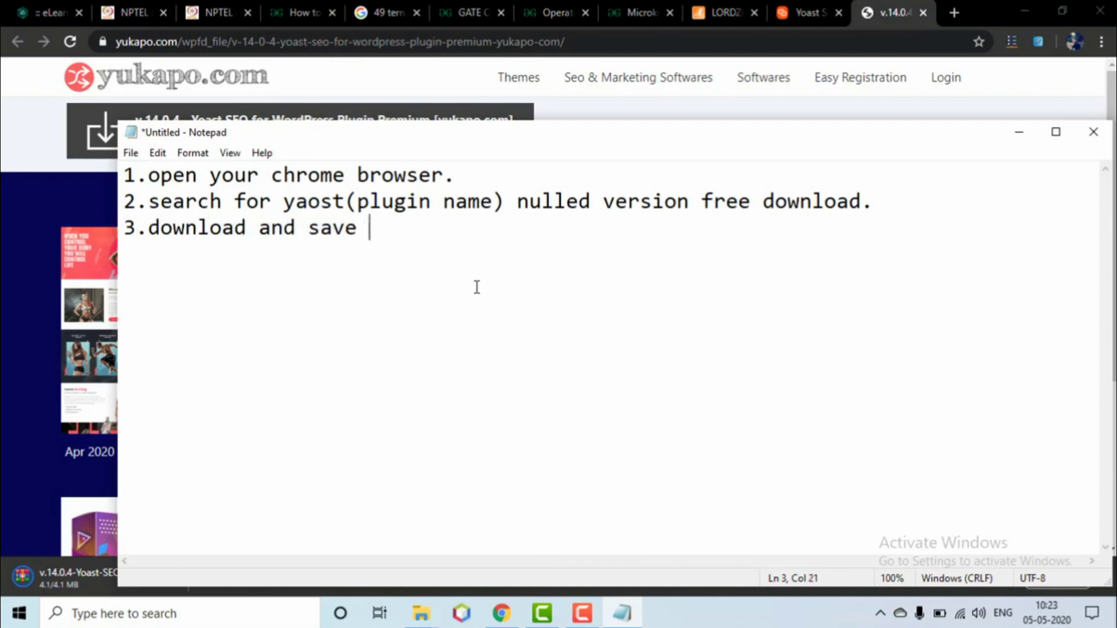
type("rar file of ")
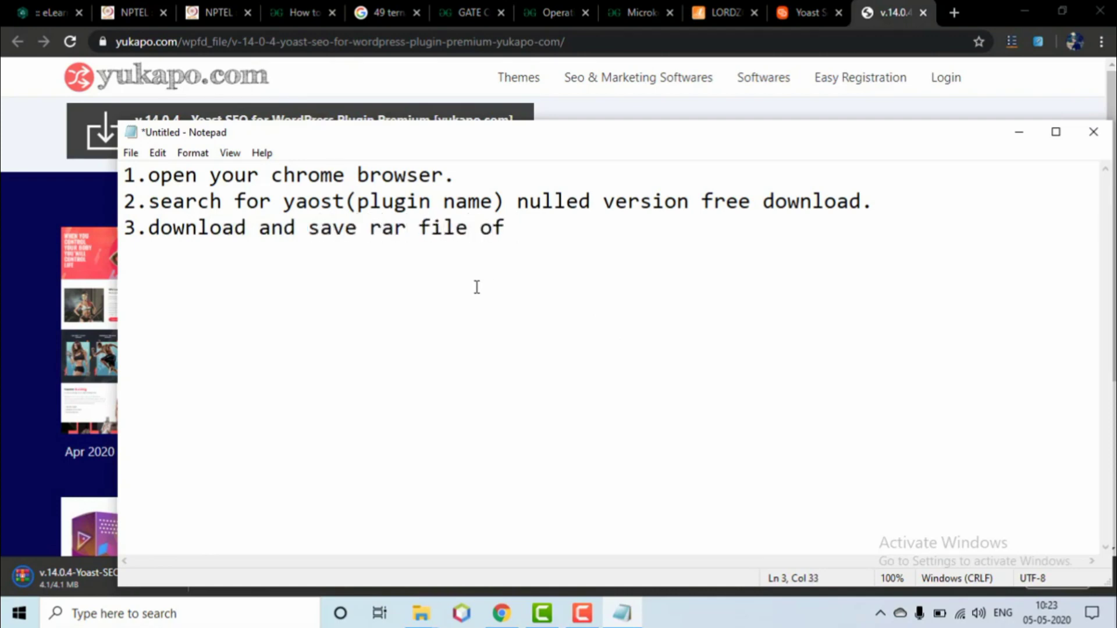
type("plugin o")
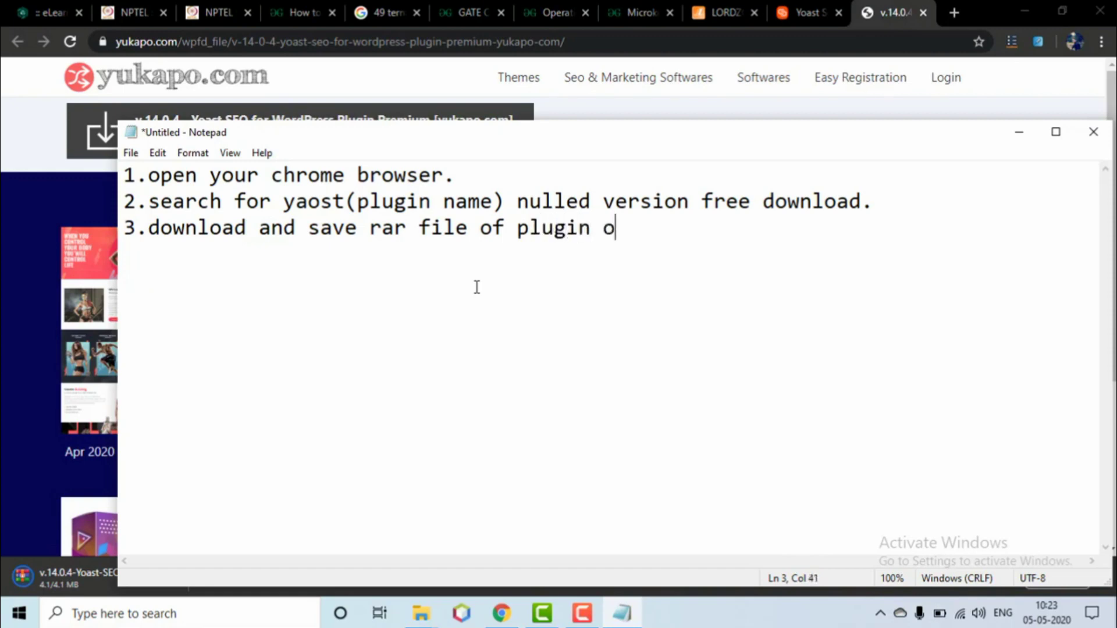
type("n desktop. 4.")
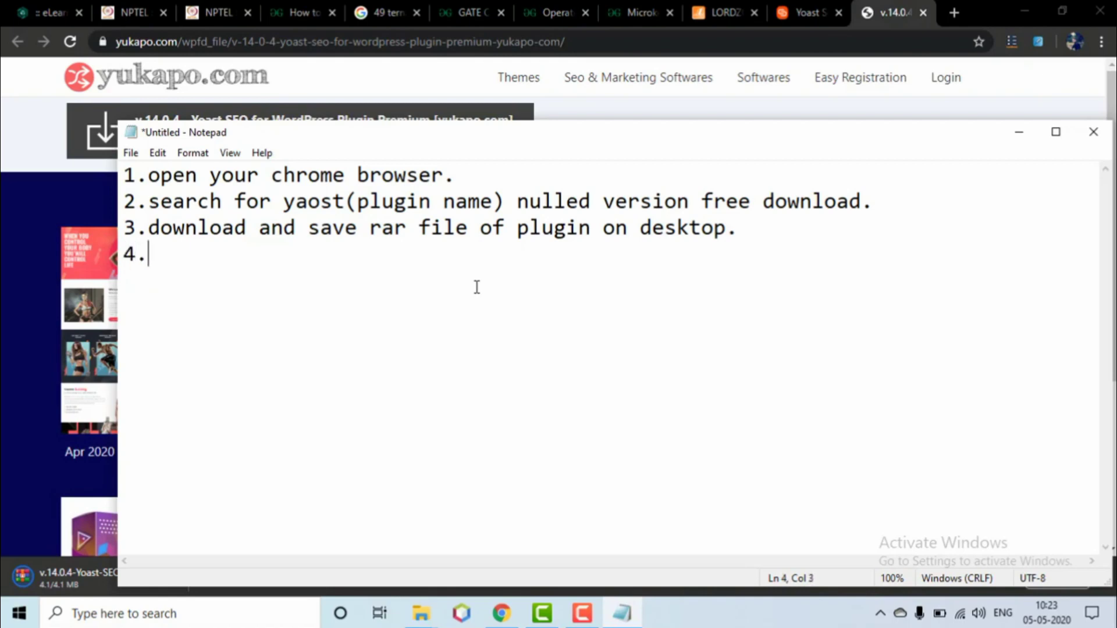
- Complete line 4 of the list with "open your wordpress home page."
type("open ")
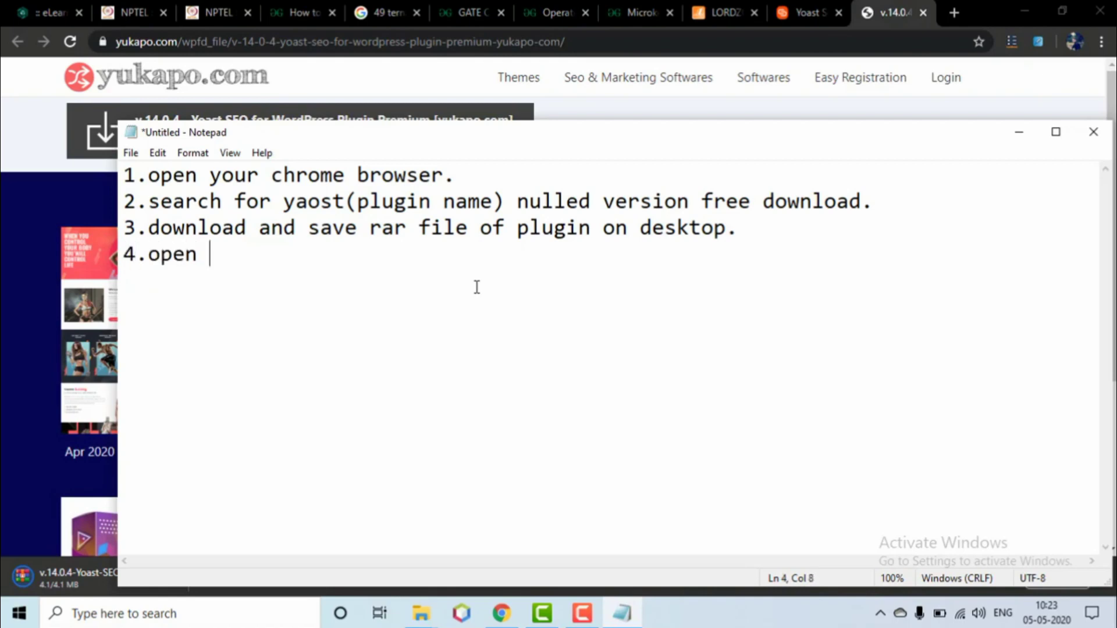
type("your wo")
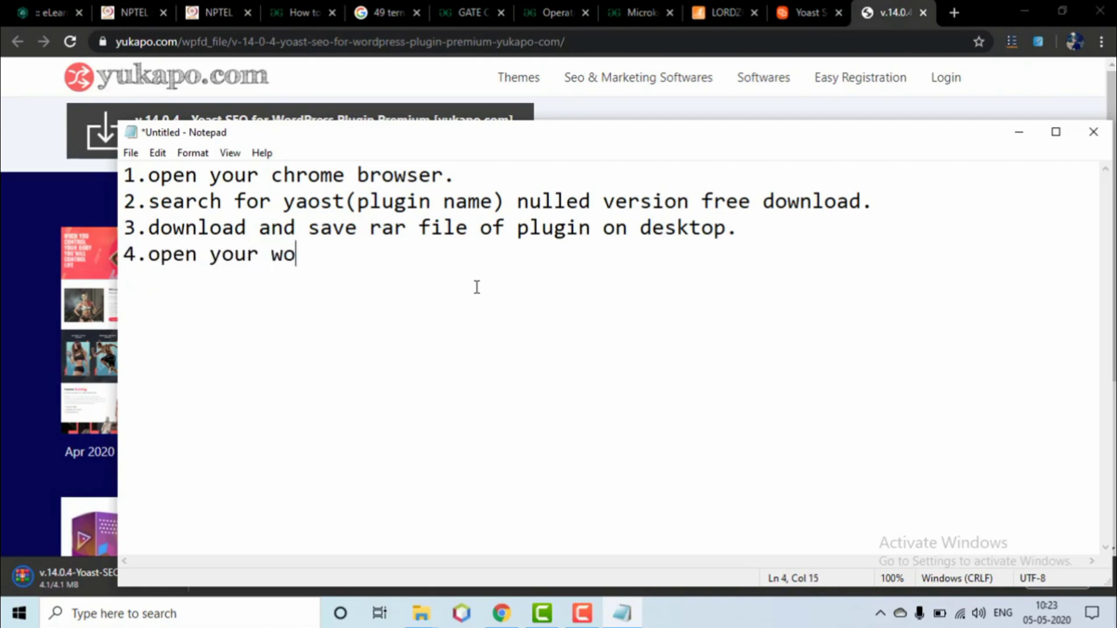
type("rdpress")
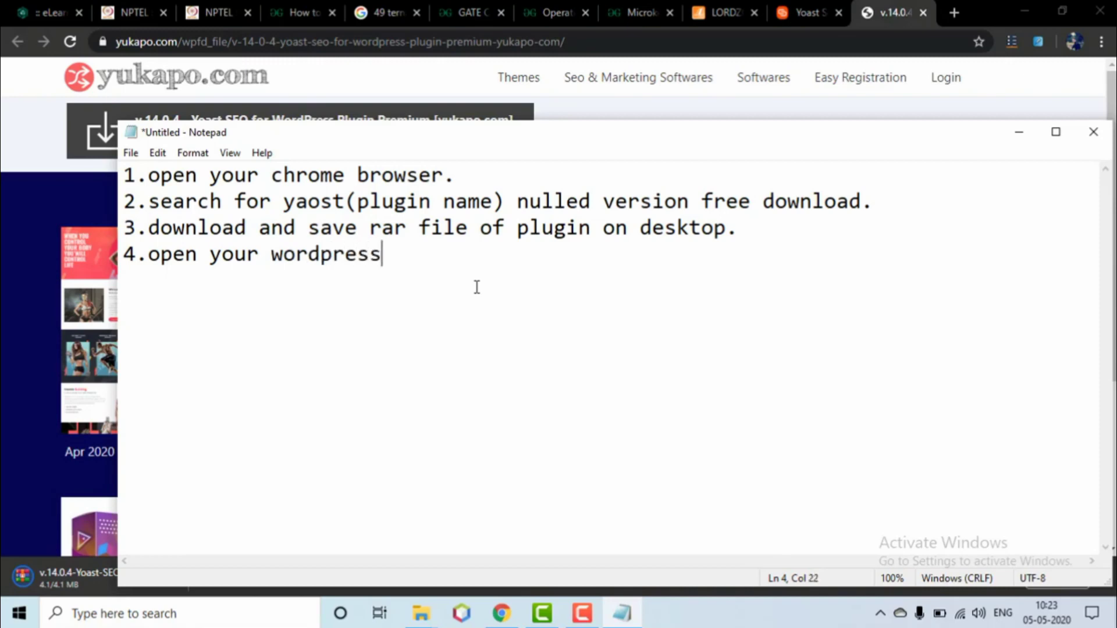
type(" home page.")
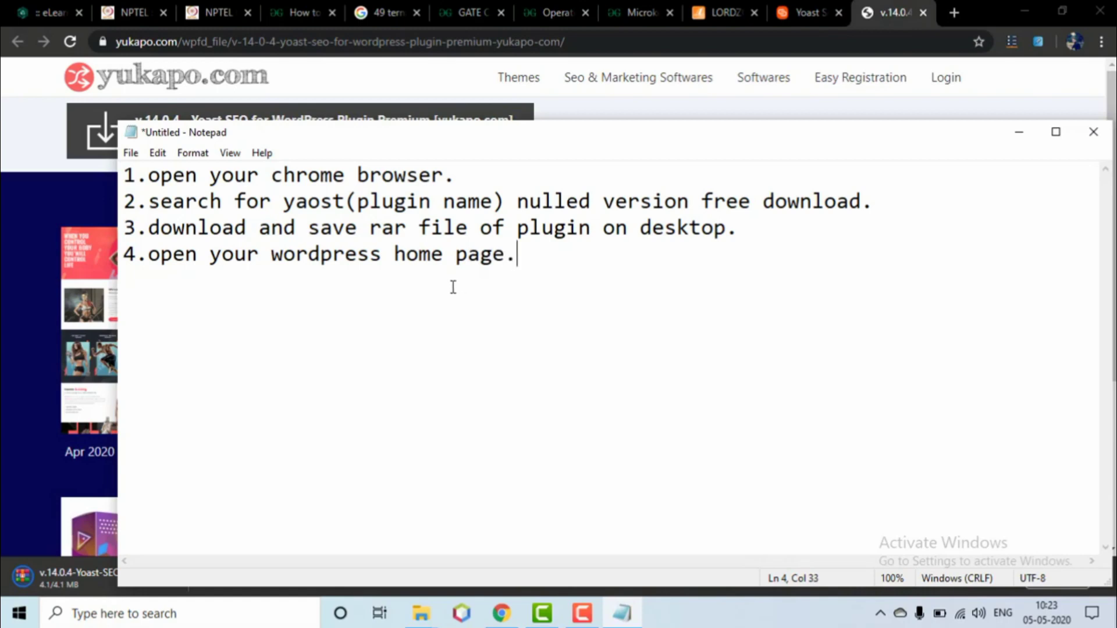
- Switch to Chrome and open the lordzone.xyz WordPress dashboard, followed by its Plugins page
left_click(720, 13)
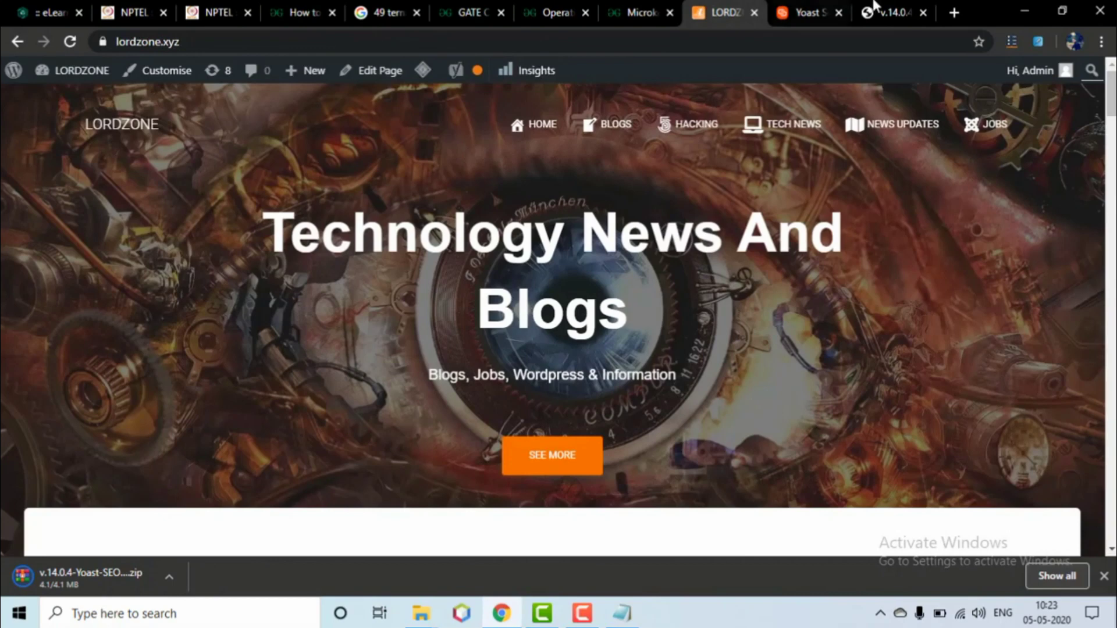
left_click(86, 73)
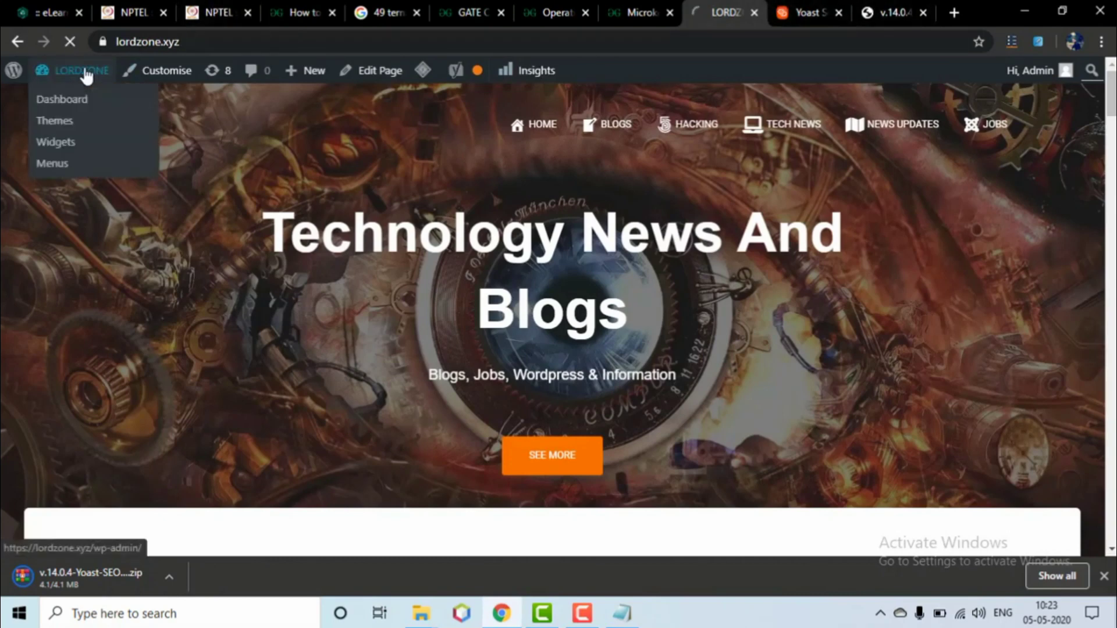
left_click(67, 100)
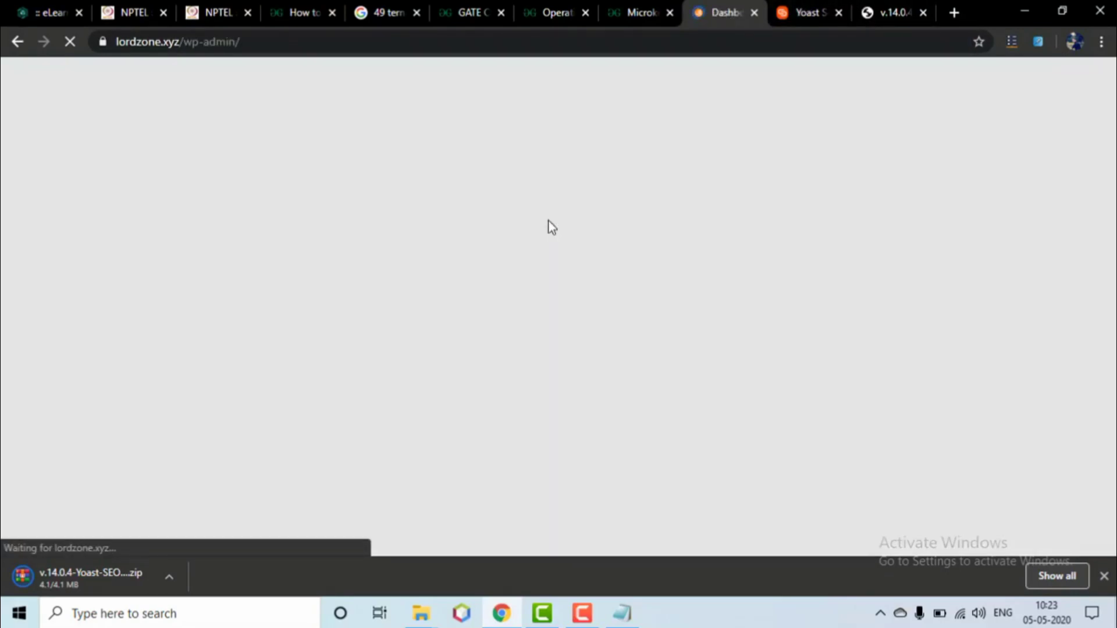
scroll(549, 221, "down", 1)
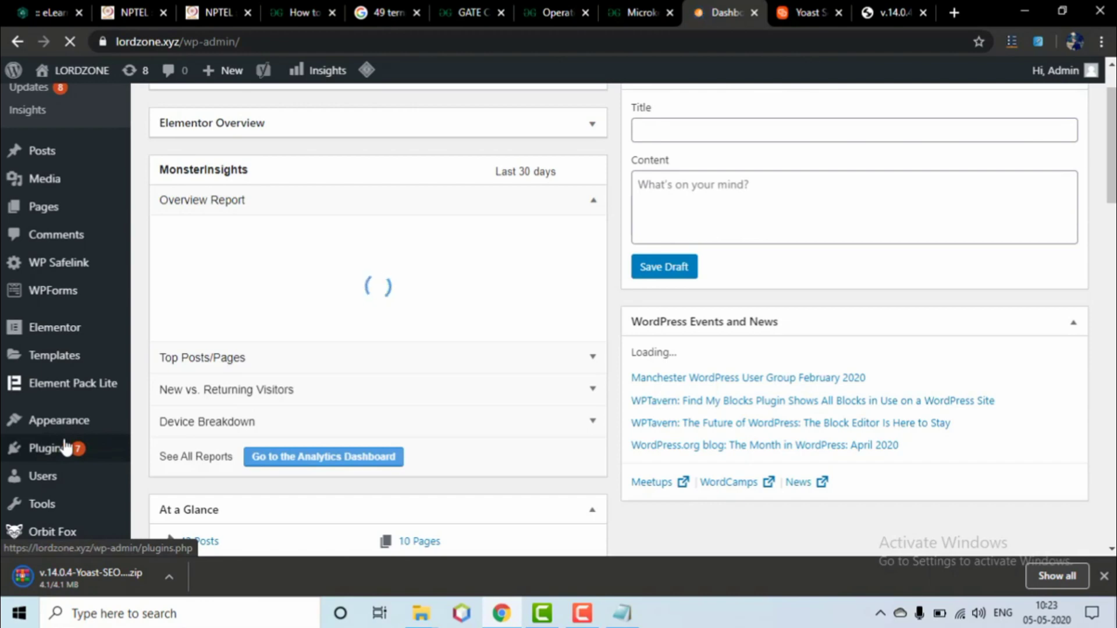
- Switch to Notepad and add line 5, "click on plugin tab."
left_click(626, 616)
key("Return")
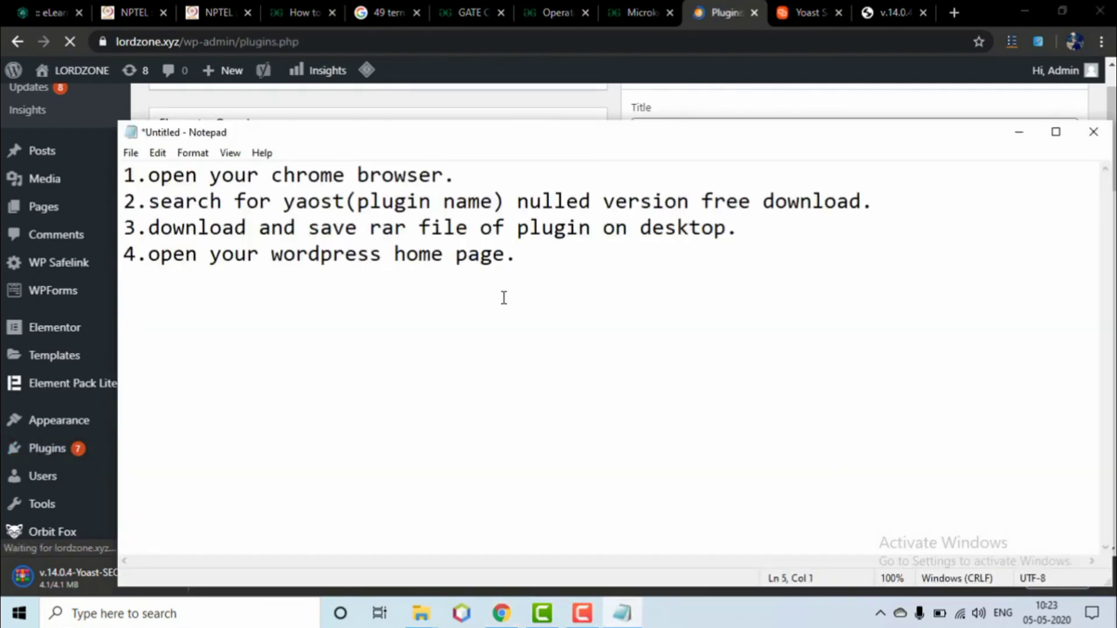
type("5.click on ")
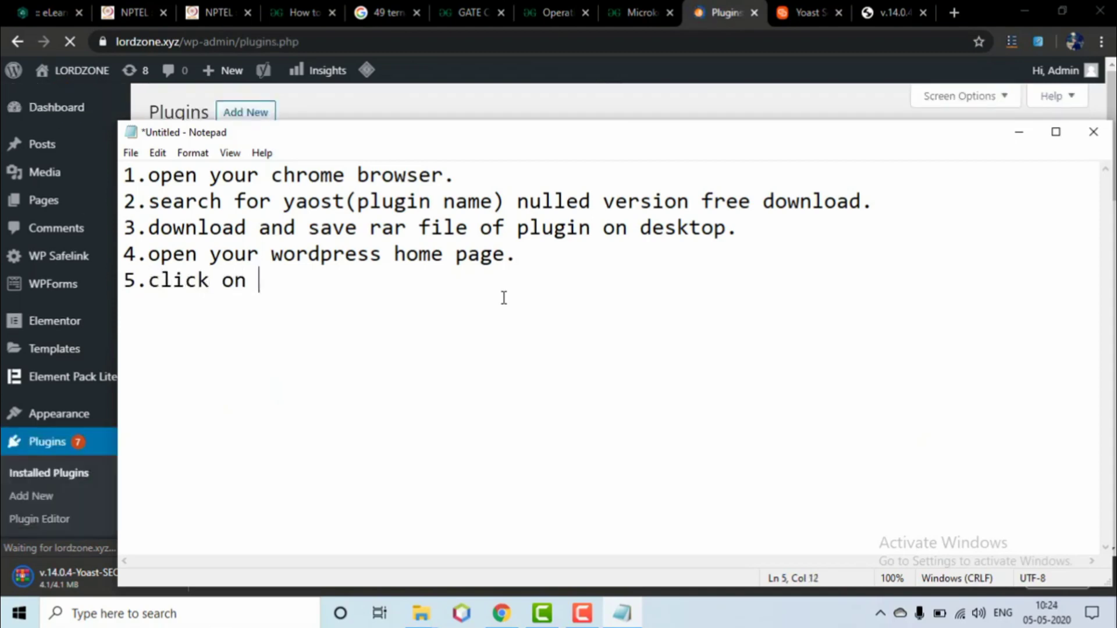
type("plugin")
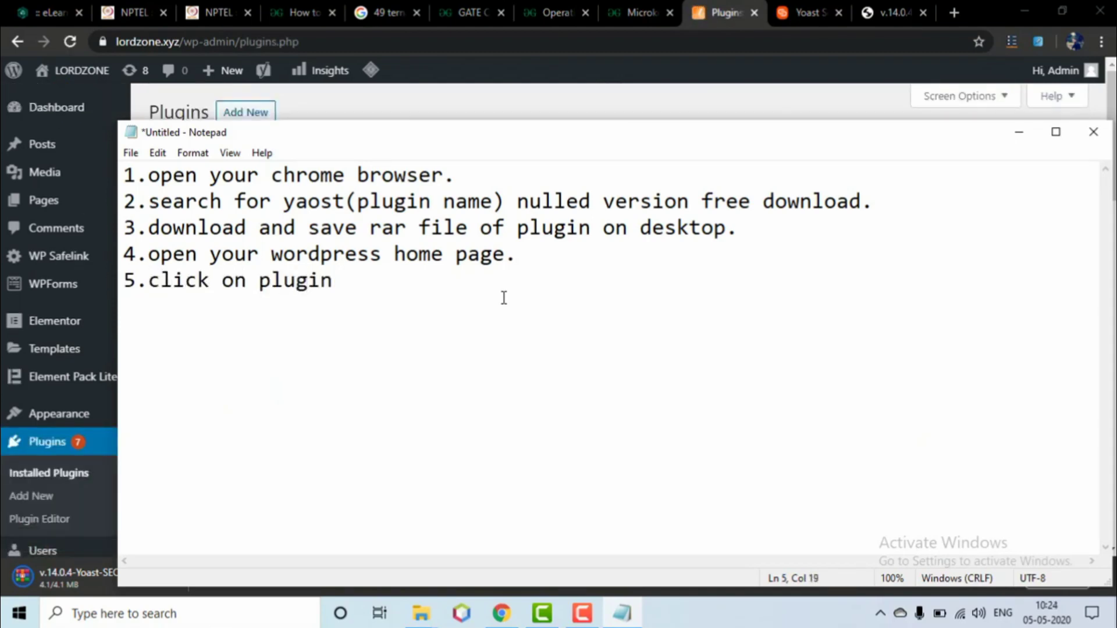
type(" tab.")
- Open the Add Plugins page in Chrome and record line 6, "click on add new.", in Notepad
left_click(594, 80)
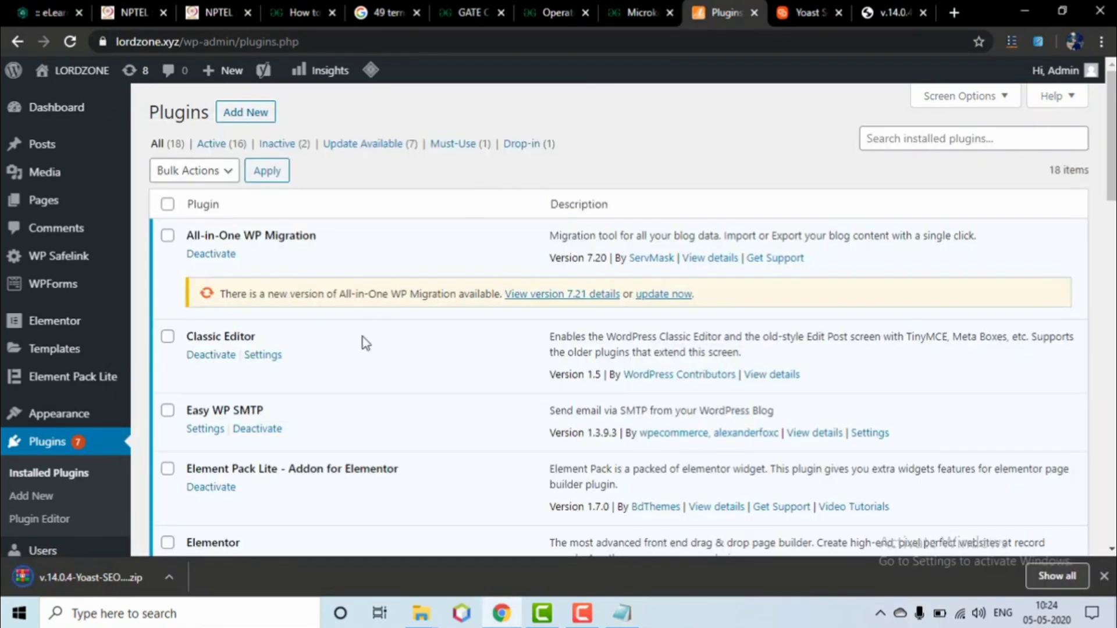
left_click(243, 116)
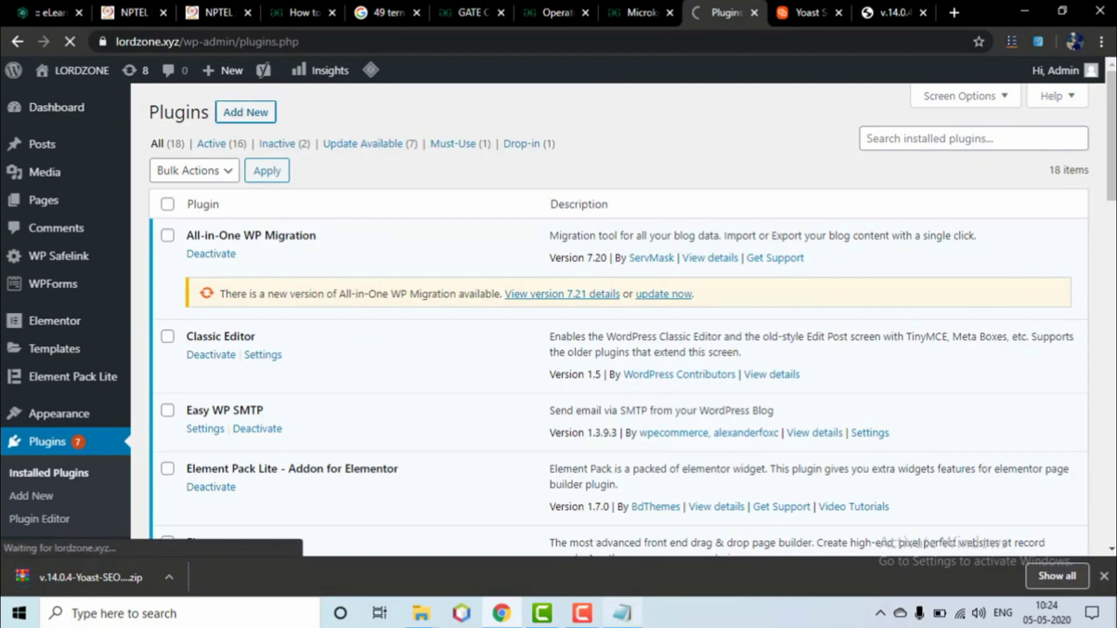
left_click(622, 613)
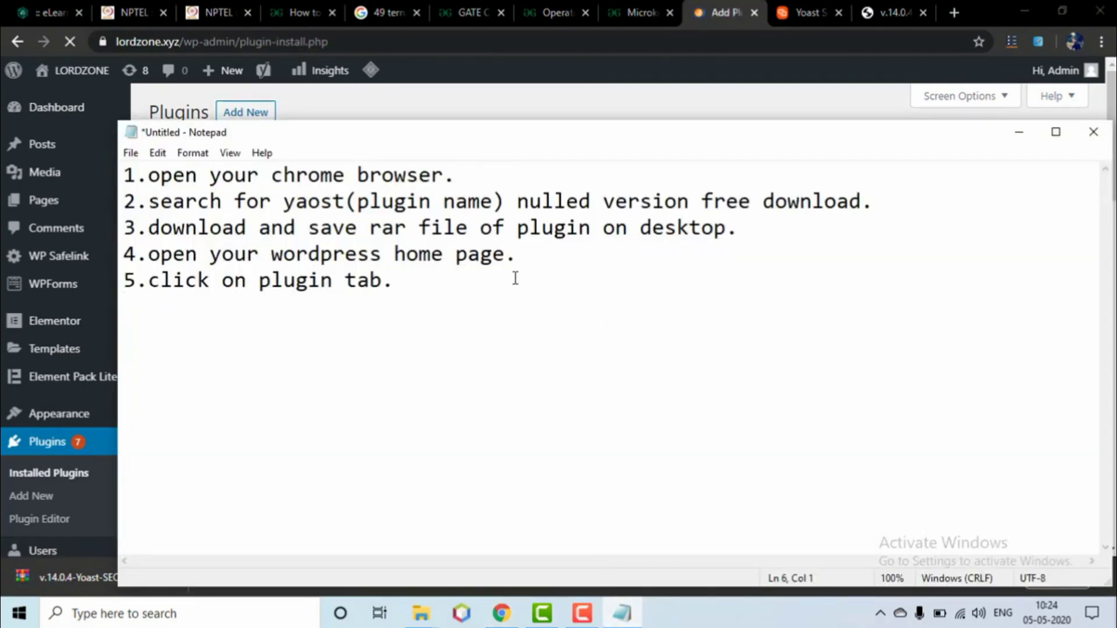
type("click on add new.")
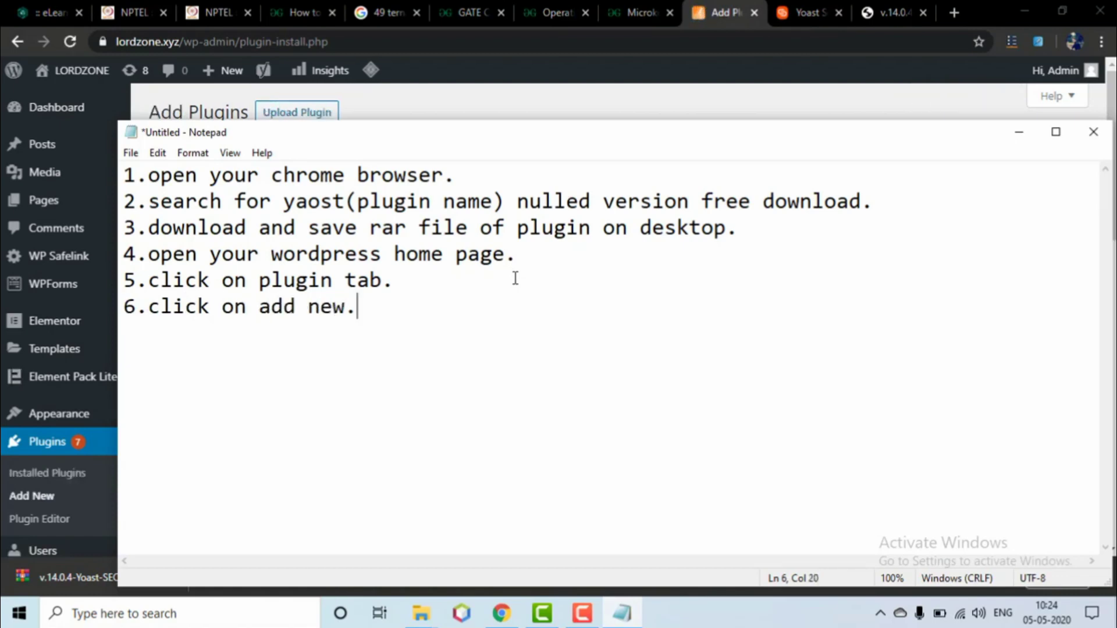
- In Chrome, upload the v.14.0.4 Yoast SEO ZIP from the Desktop folder "wordpress plugin" to WordPress and install it
left_click(614, 102)
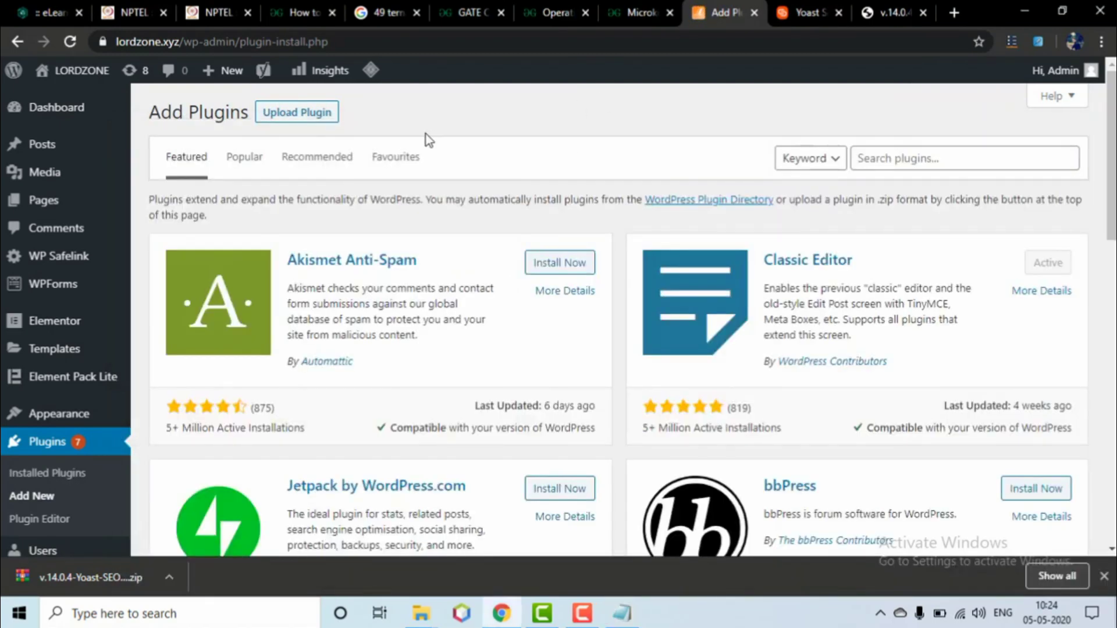
left_click(302, 116)
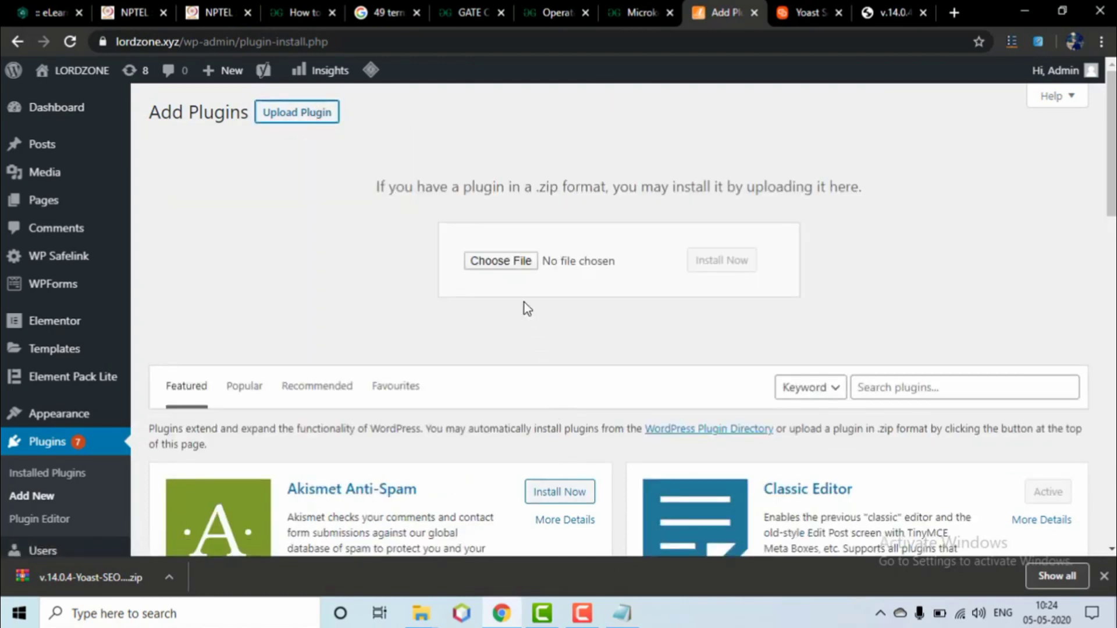
left_click(501, 262)
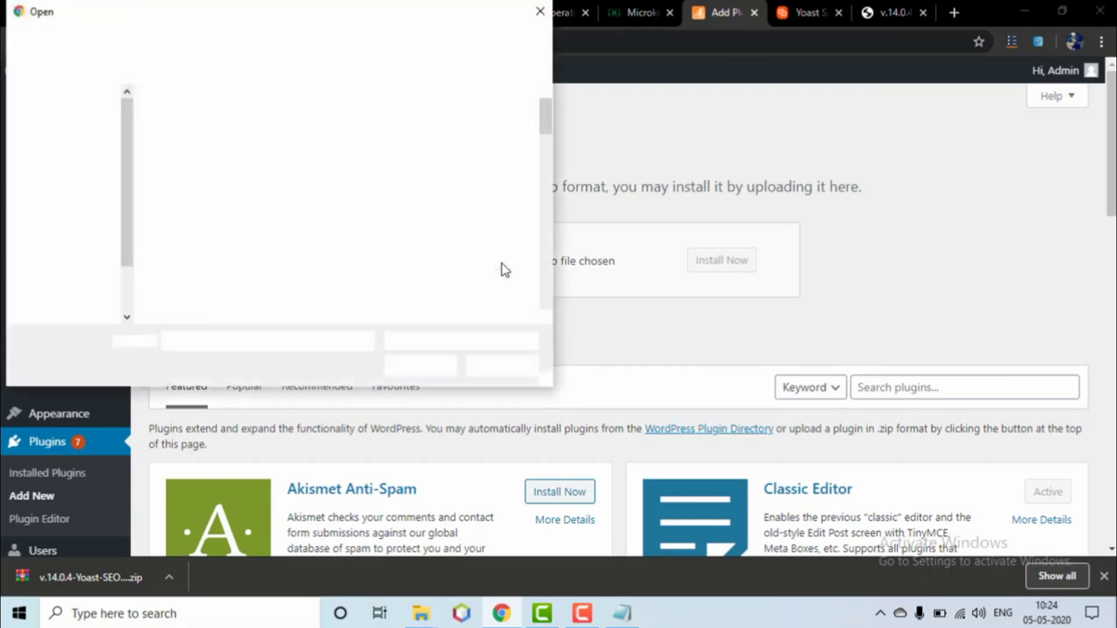
left_click(78, 127)
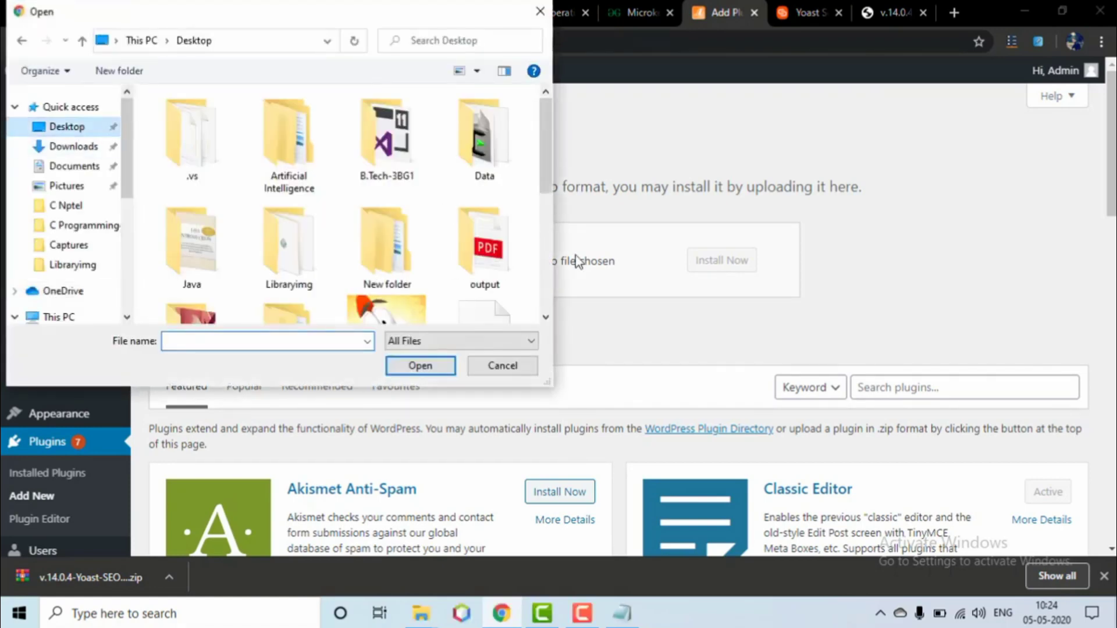
scroll(447, 227, "down", 5)
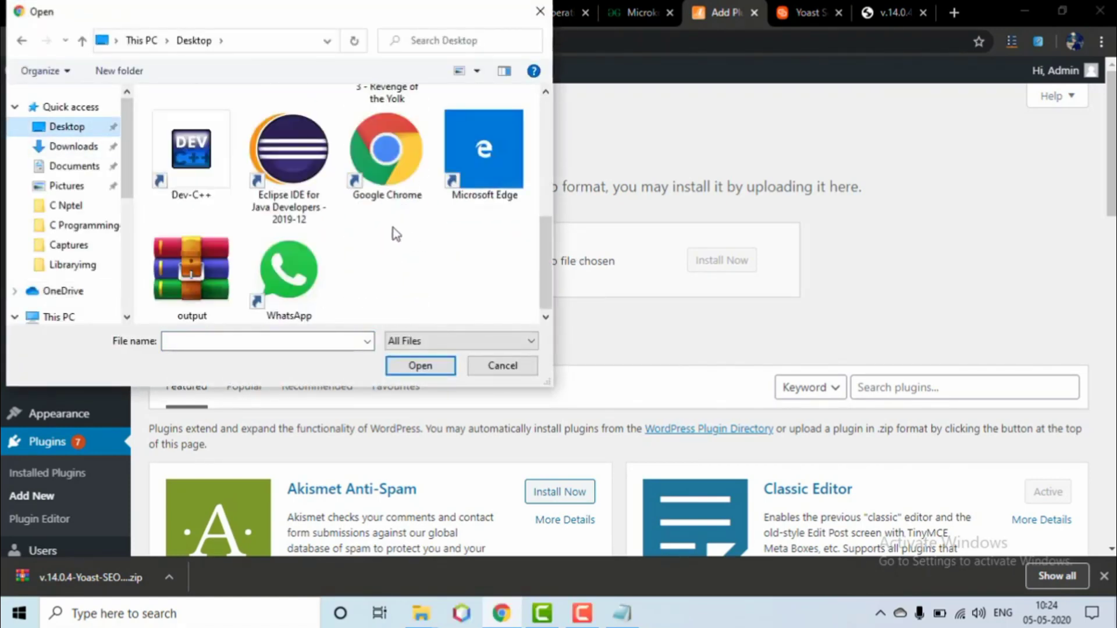
scroll(379, 215, "up", 5)
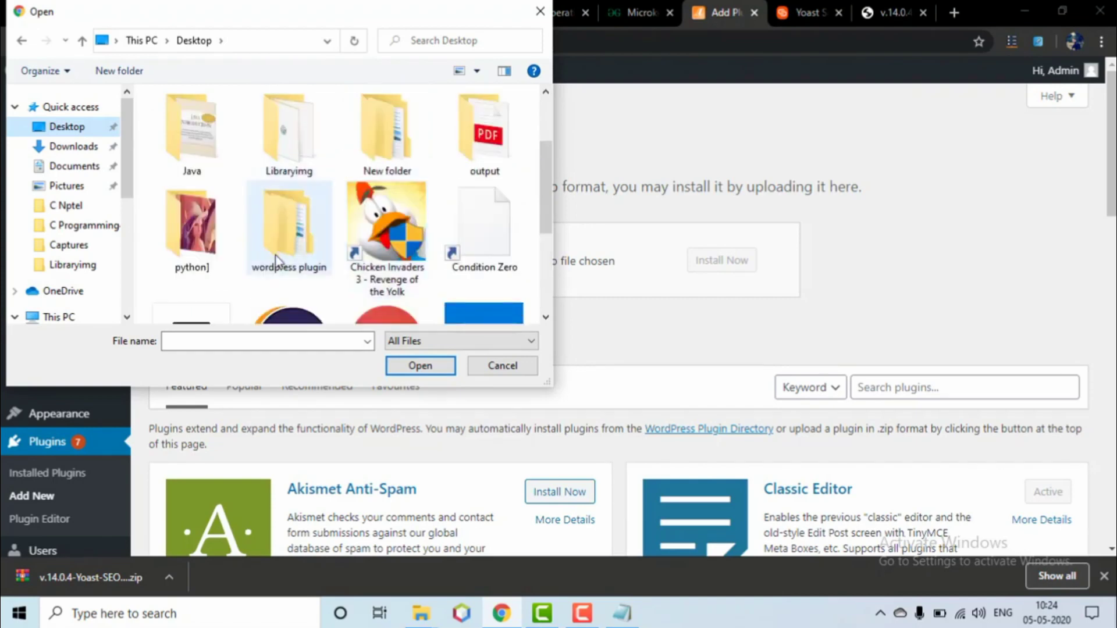
left_click(277, 261)
double_click(277, 261)
double_click(232, 116)
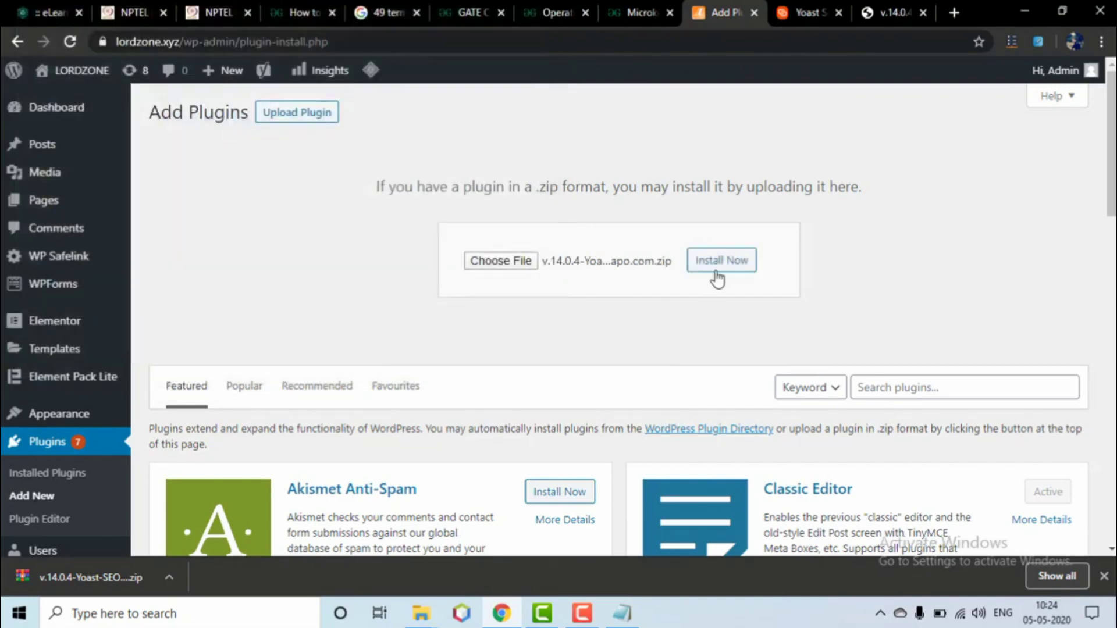
left_click(717, 263)
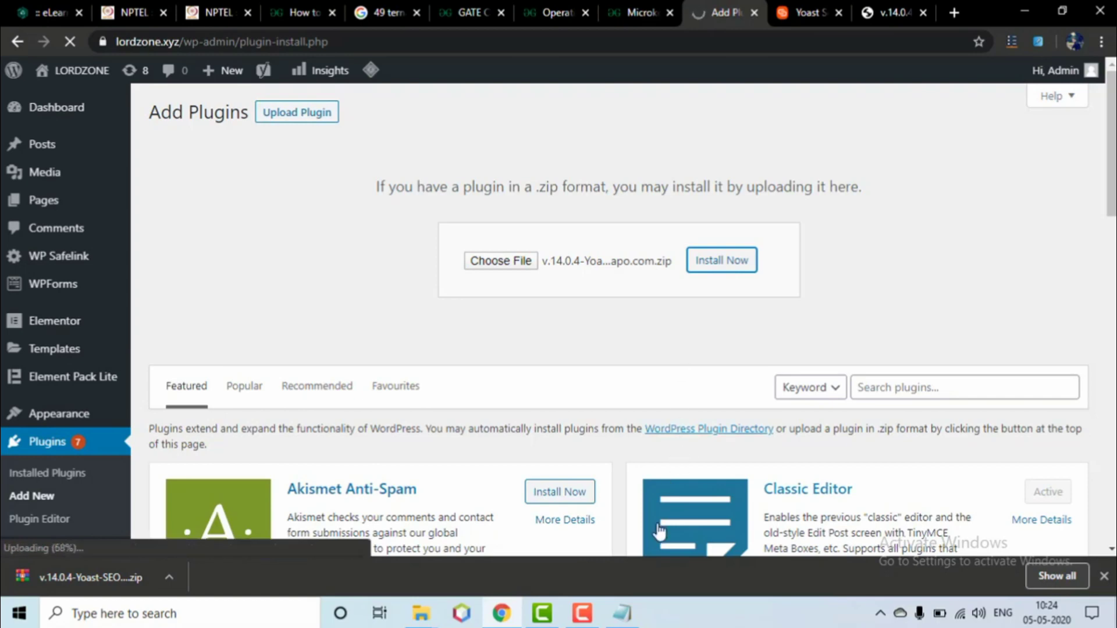
- Switch to Notepad and add line 7, "click on upload plugin."
left_click(622, 614)
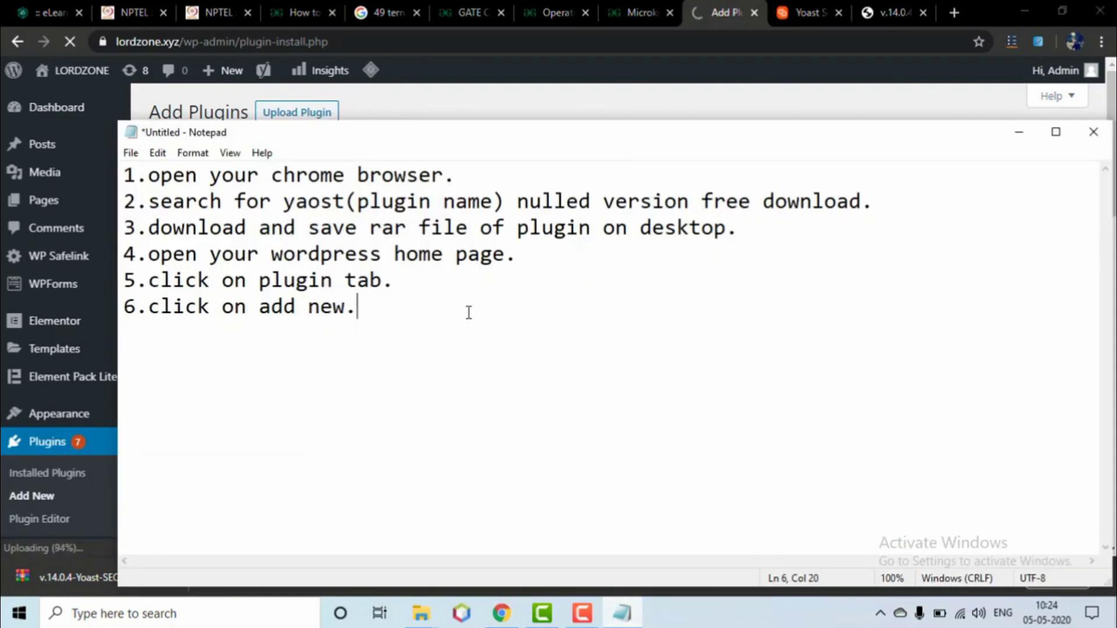
type("7.")
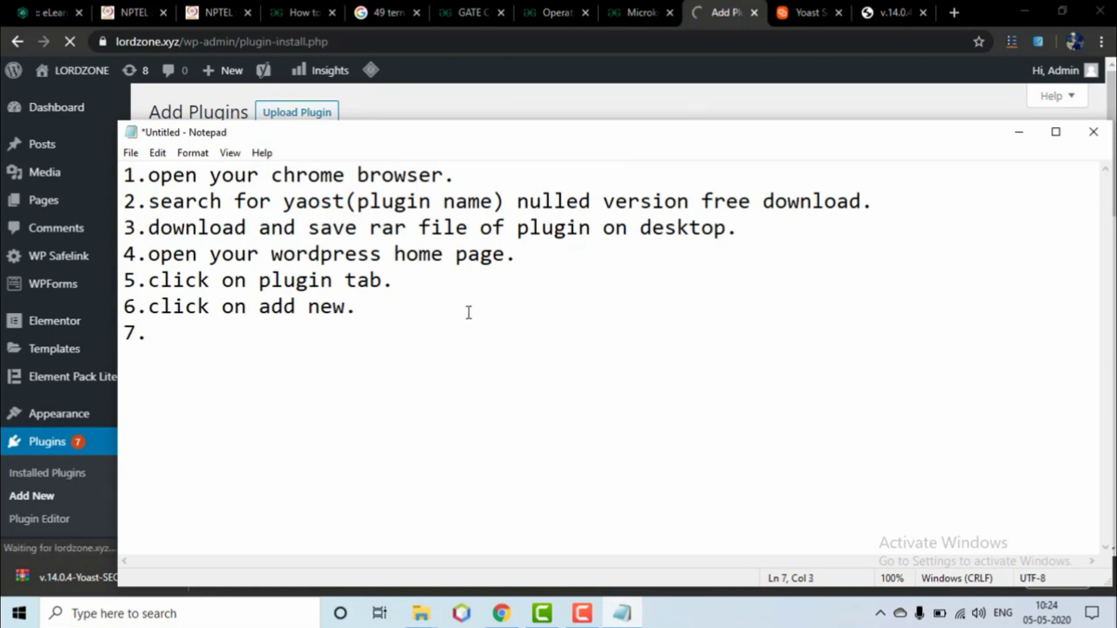
type("click")
type("on ")
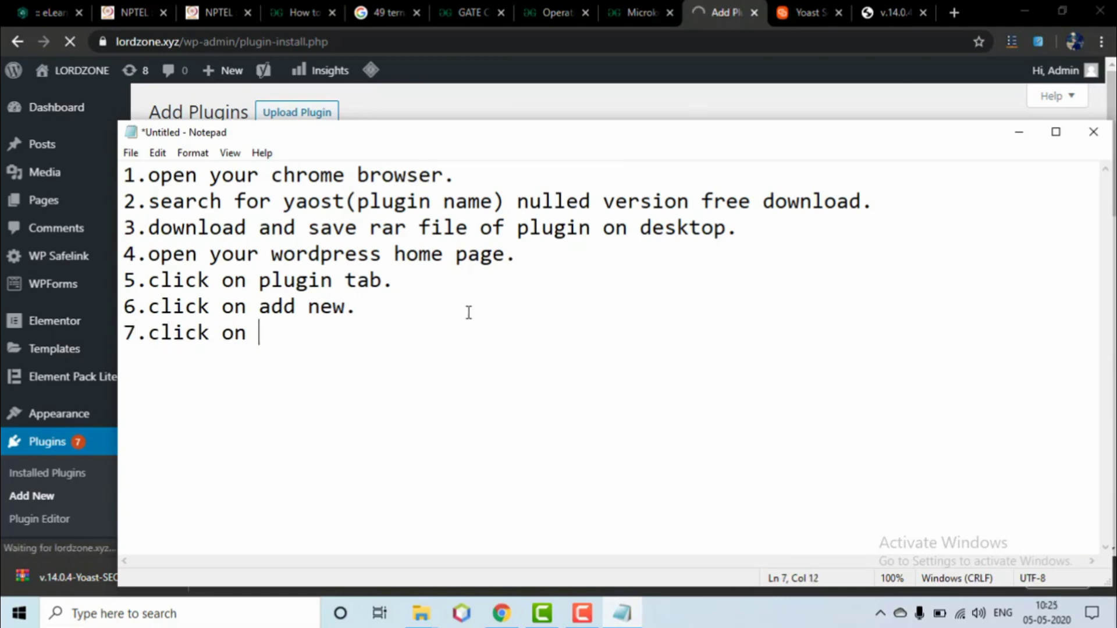
type("upload")
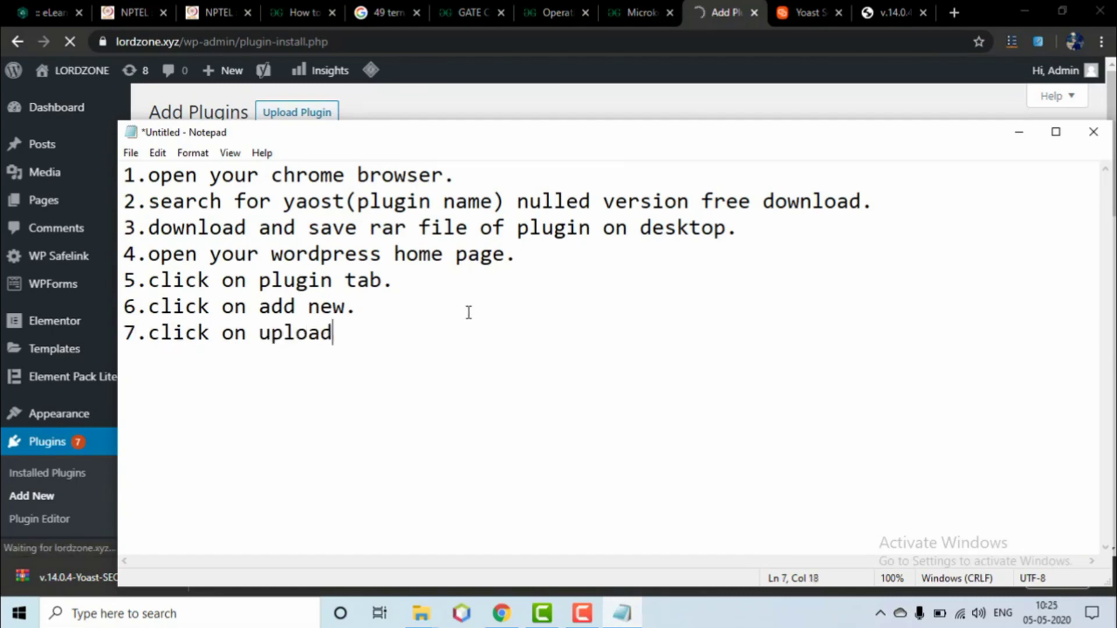
type(" plugin. ")
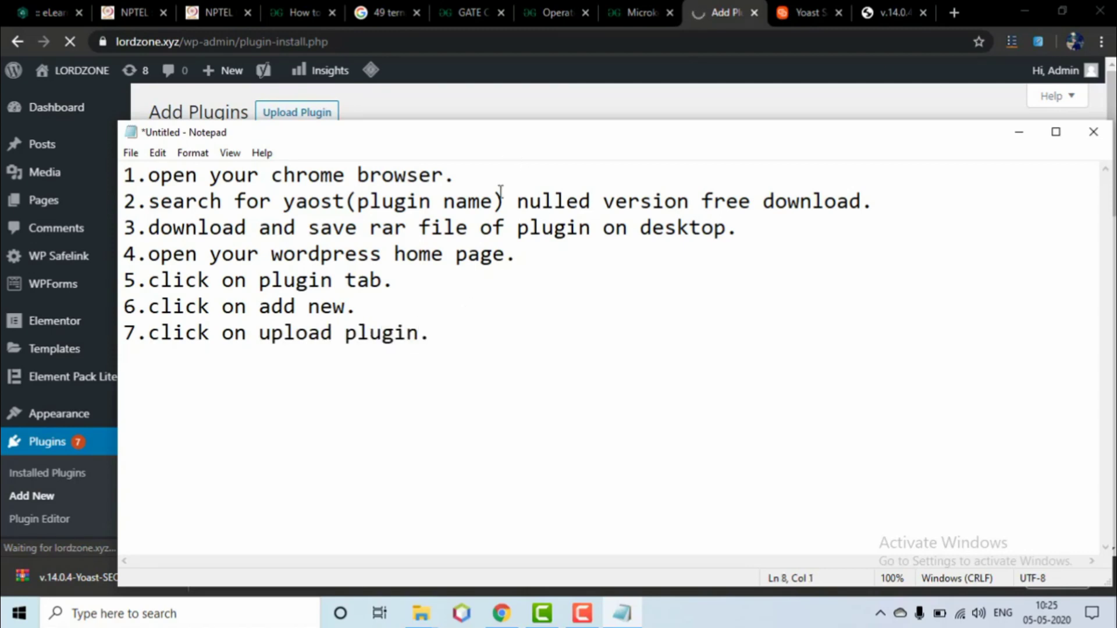
- Add line 8, "choose file from loaction then upload and install.", and check the plugin installation in Chrome before returning to Notepad
type("8.choose file ")
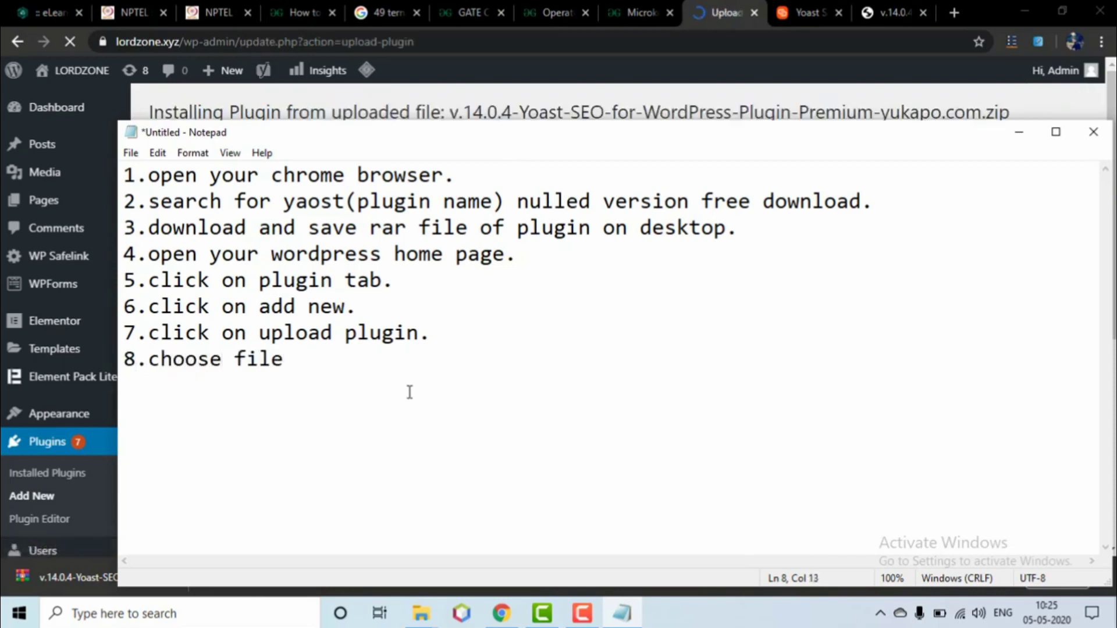
type("from loacti")
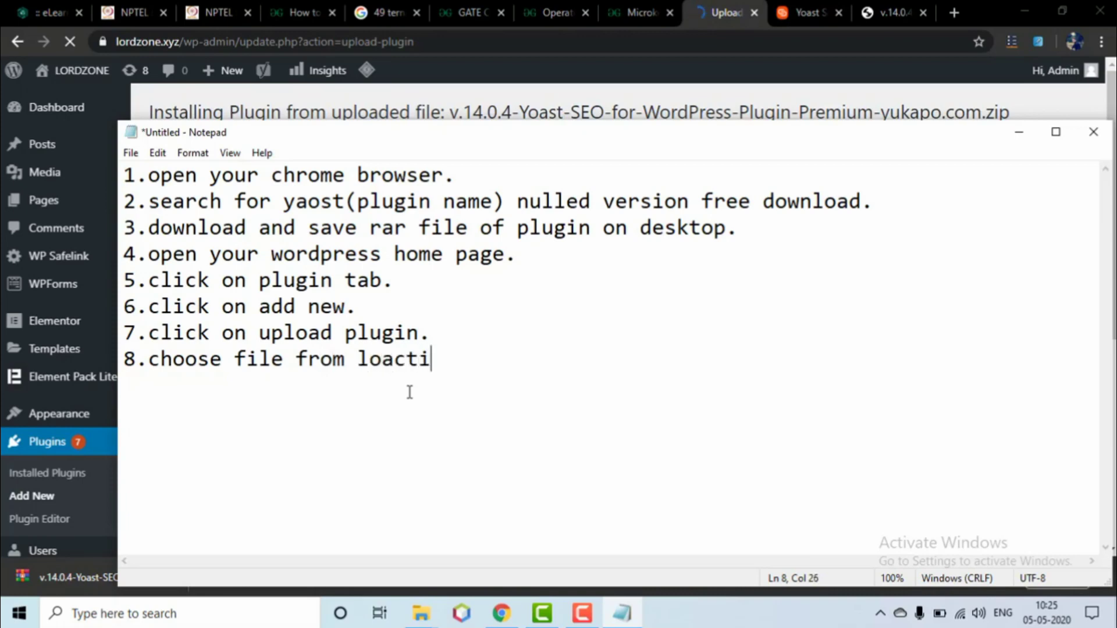
type("on then u")
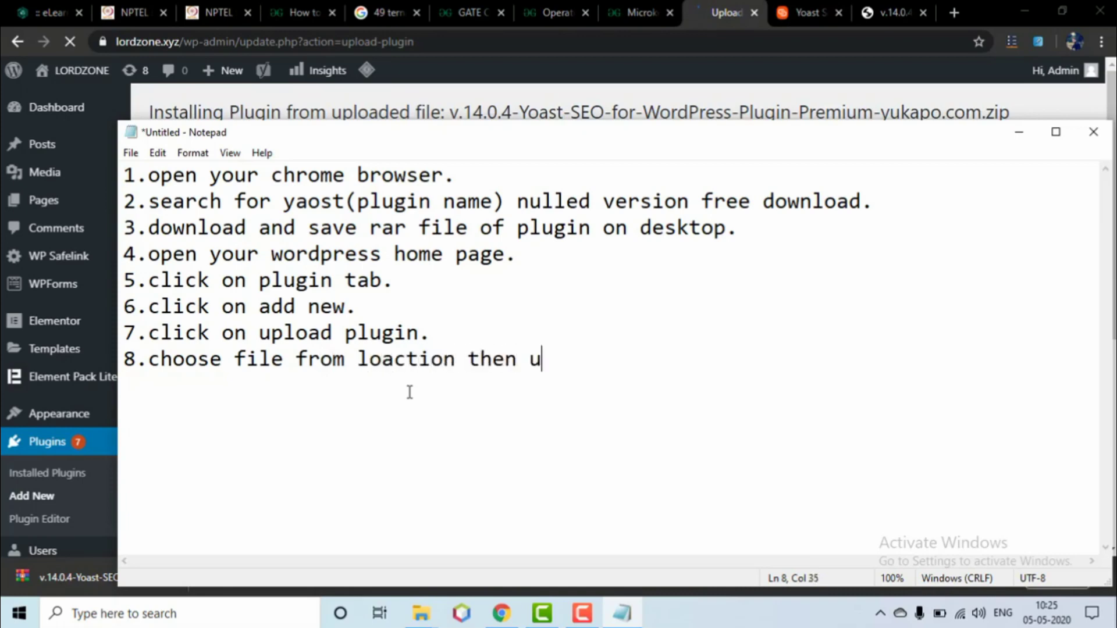
type("pload an")
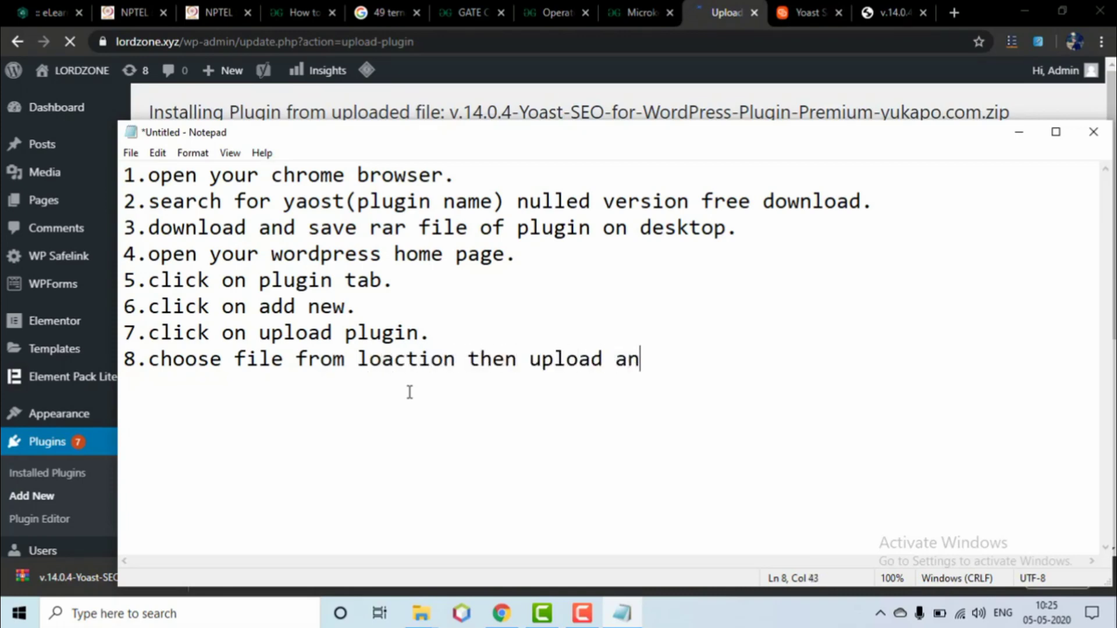
type("d install.")
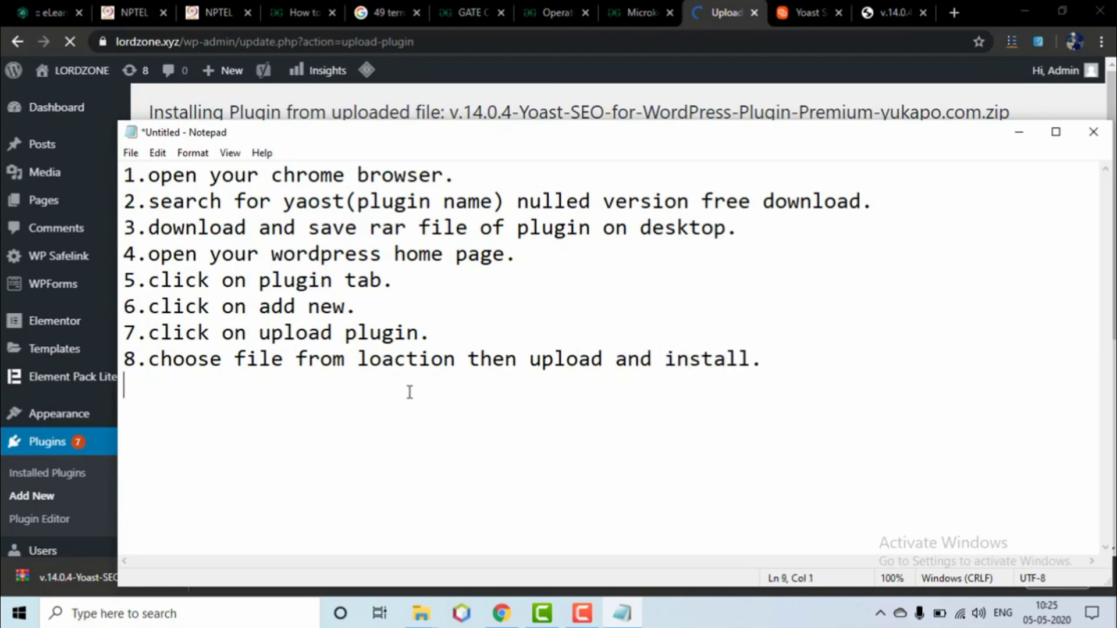
left_click(500, 64)
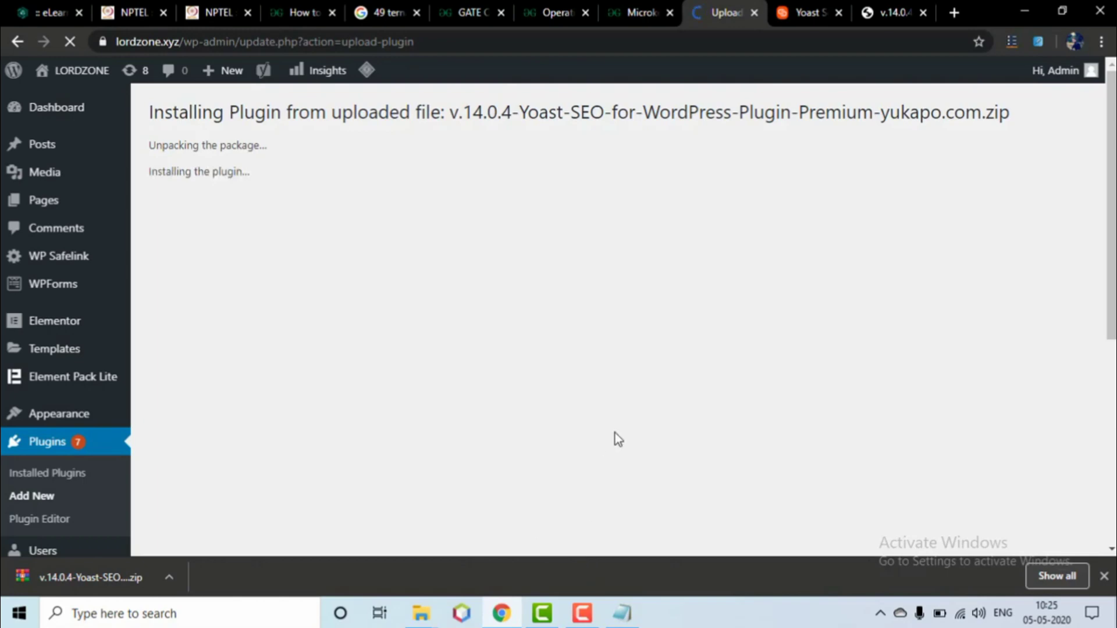
left_click(622, 613)
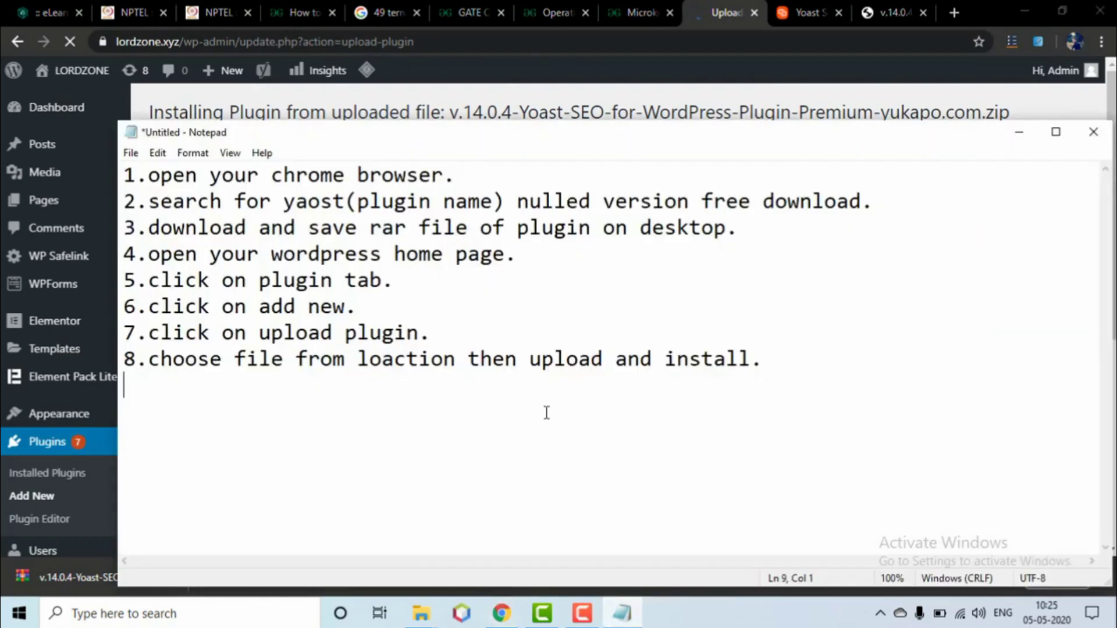
- Add the line "so finally plugin will be installed." below step 8 in the Notepad list
type("so fin")
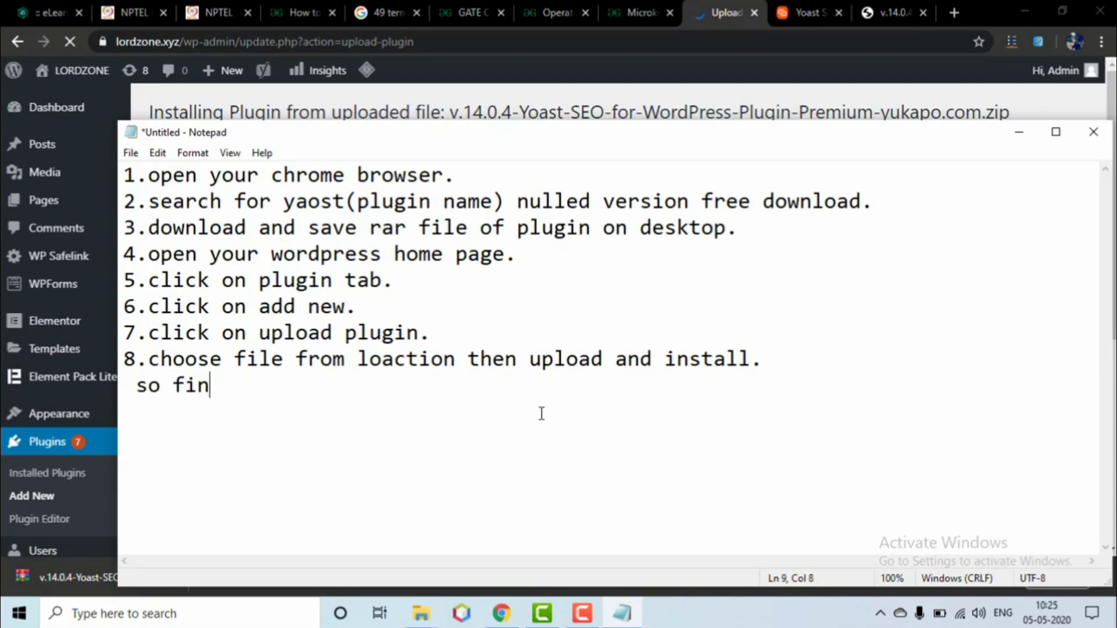
type("ally plugi")
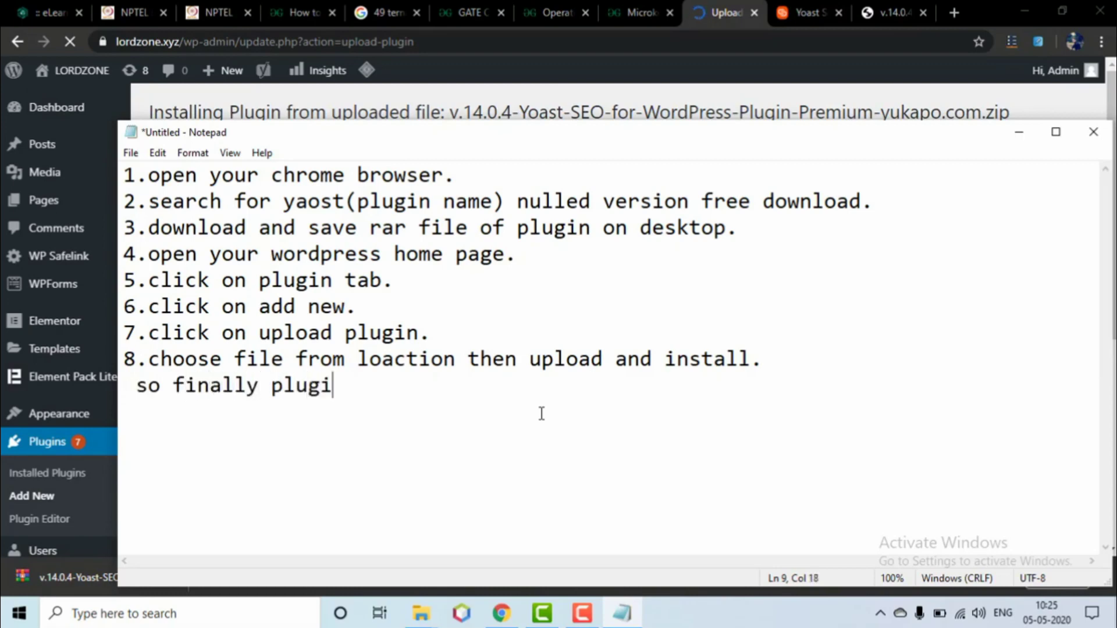
type("n will be installed")
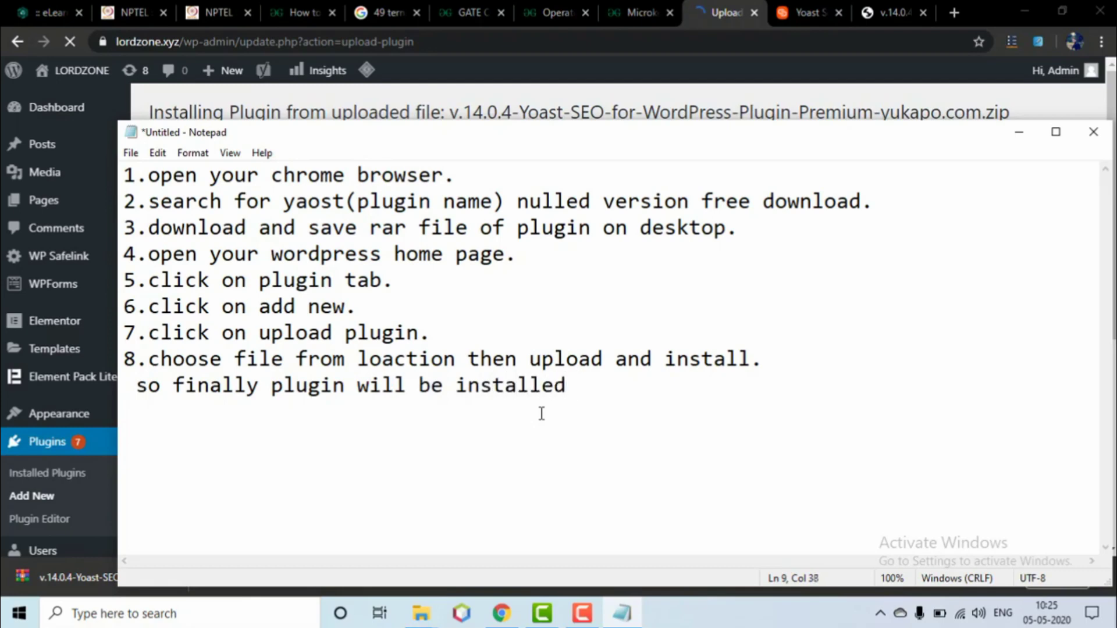
type(".")
key("Return")
- Add the line "then you can activate installed plugin from installed plugin tab.//////" to end the instructions
type("then ")
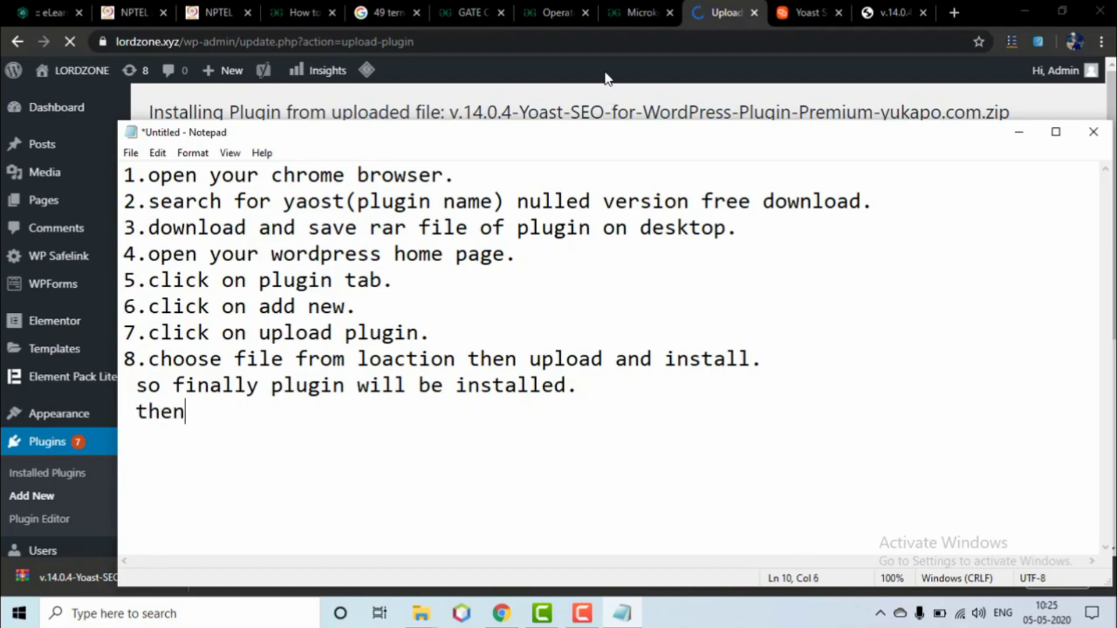
type("you can ")
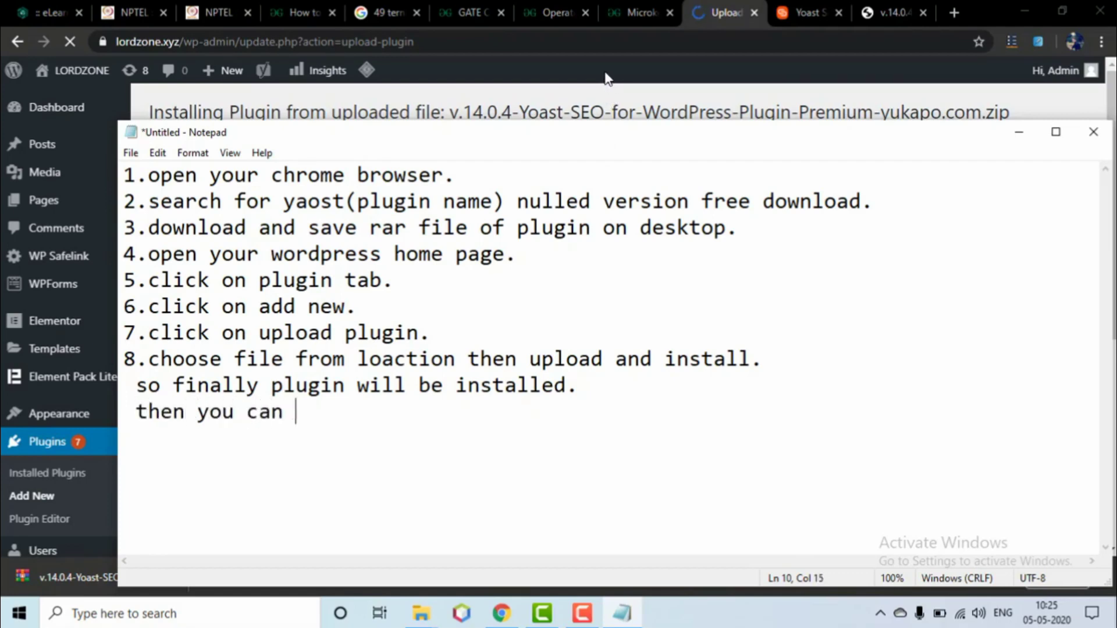
type("activate in")
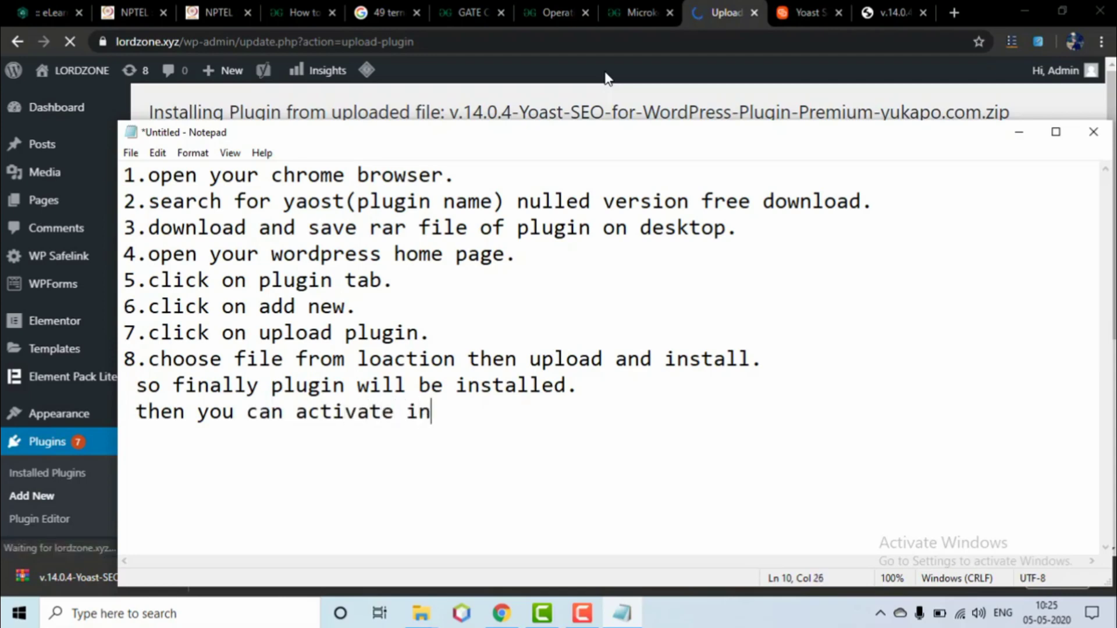
type("stalled plugin from")
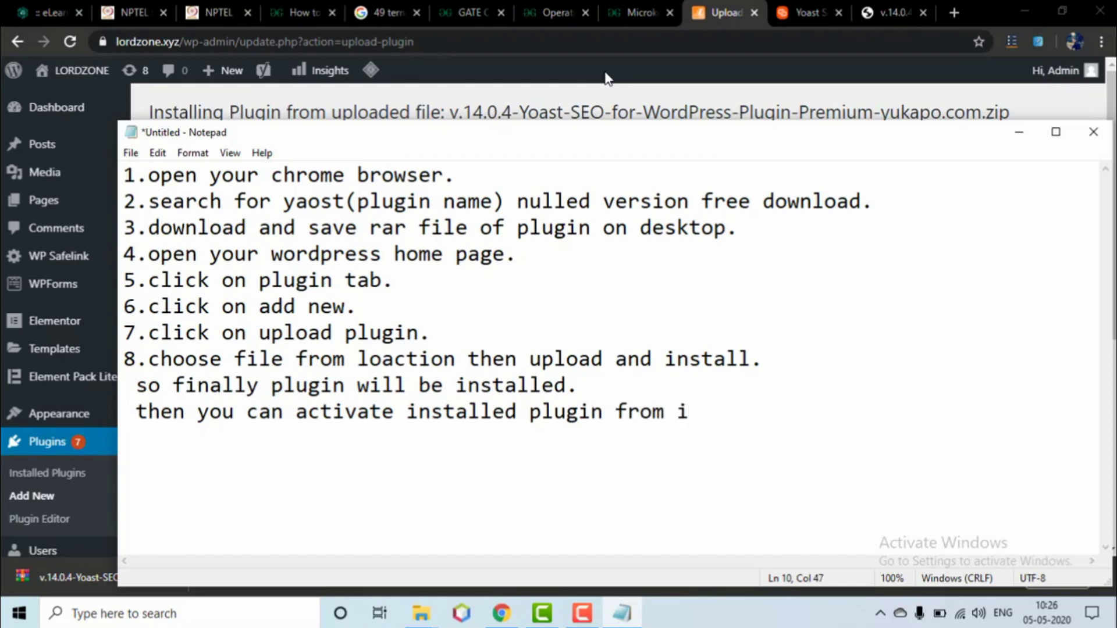
type("installed p")
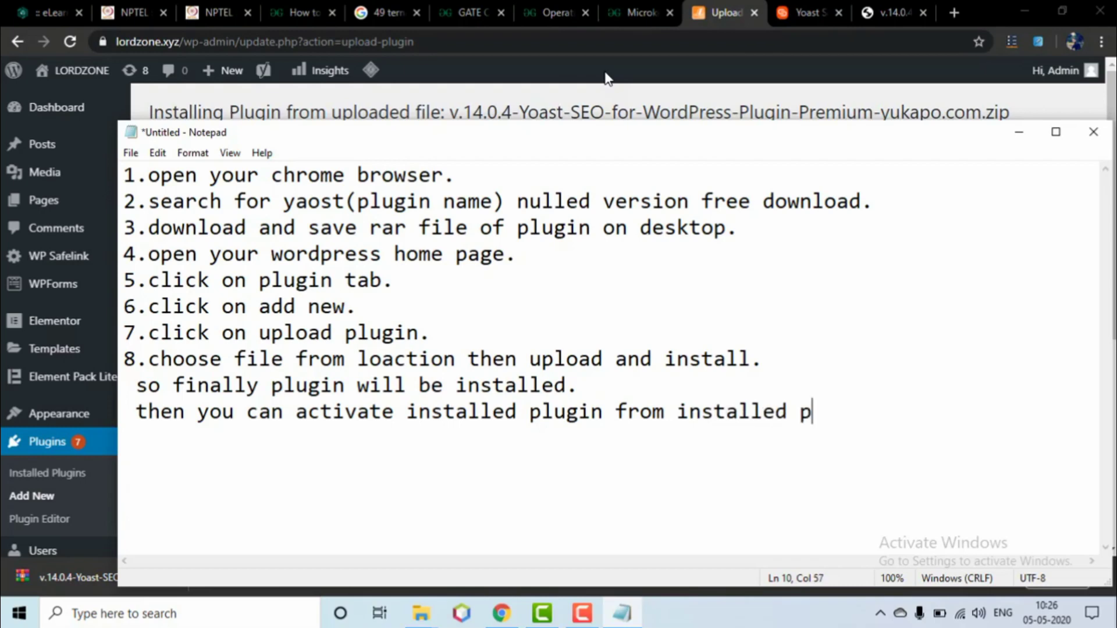
type("lugin tab")
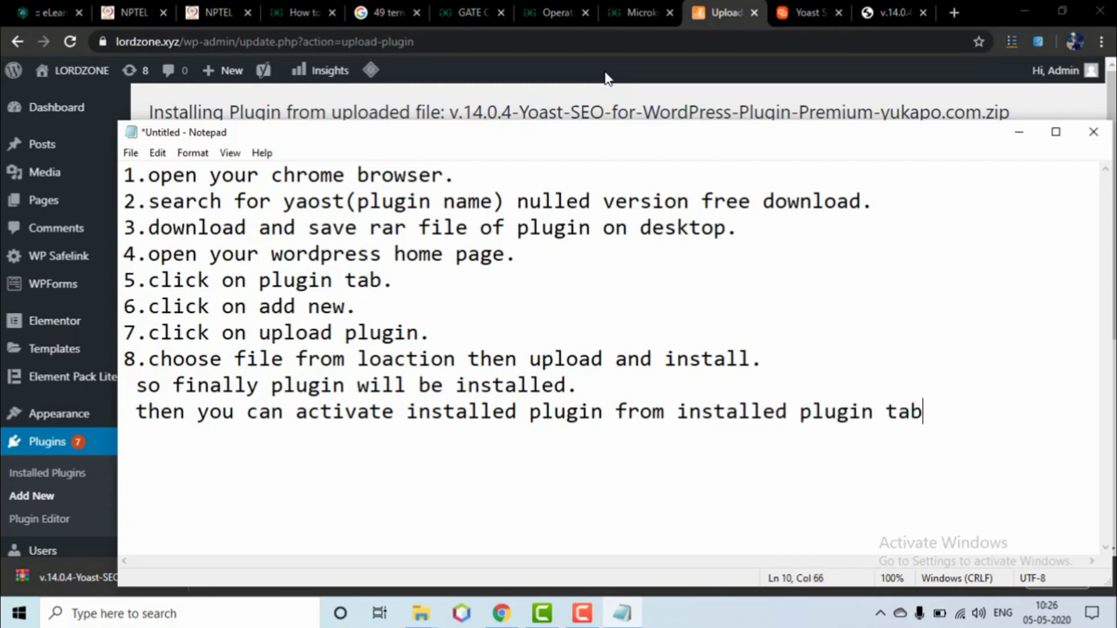
type(".//////   ")
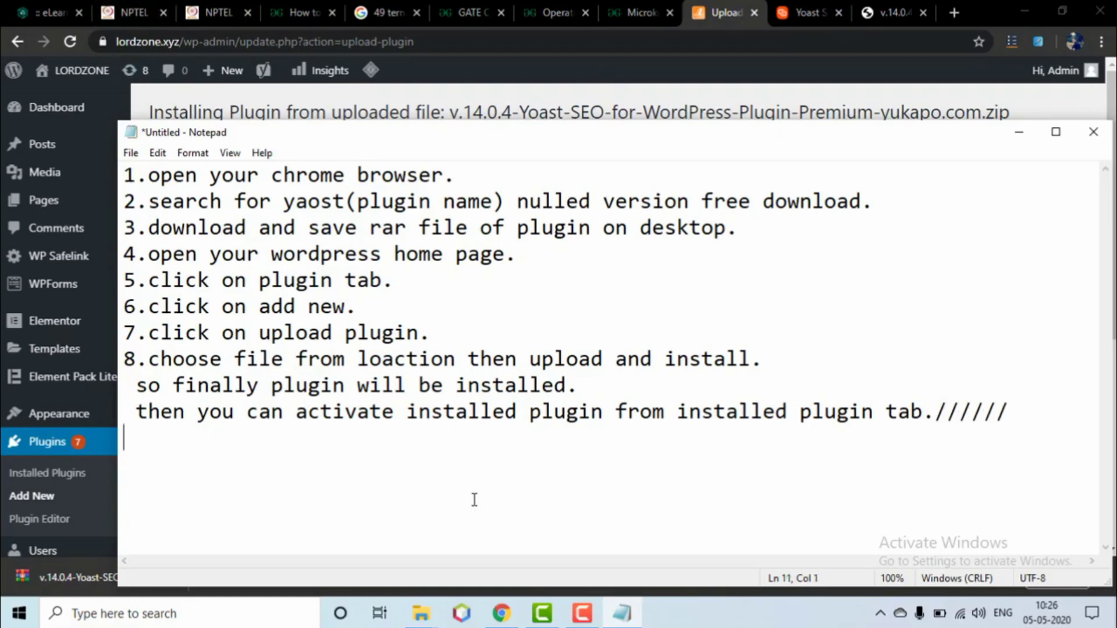
- Write the closing line "Thanku please like subscribe, and" below the instructions, separated by blank lines
type("Thanl=")
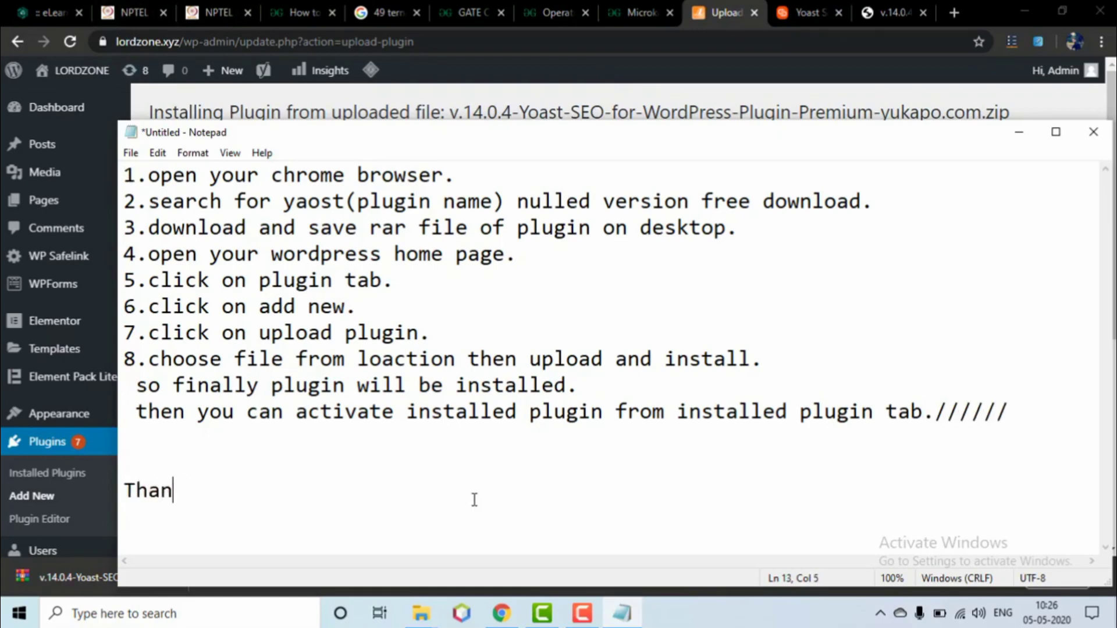
key("BackSpace")
key("BackSpace")
type("ku please like")
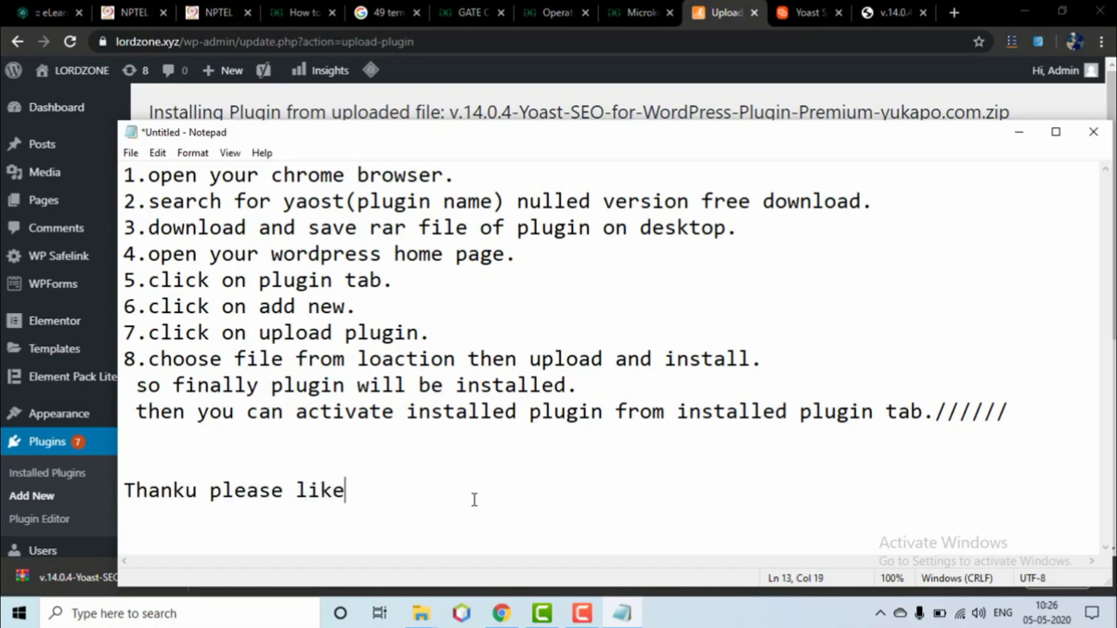
type(" subscribe,")
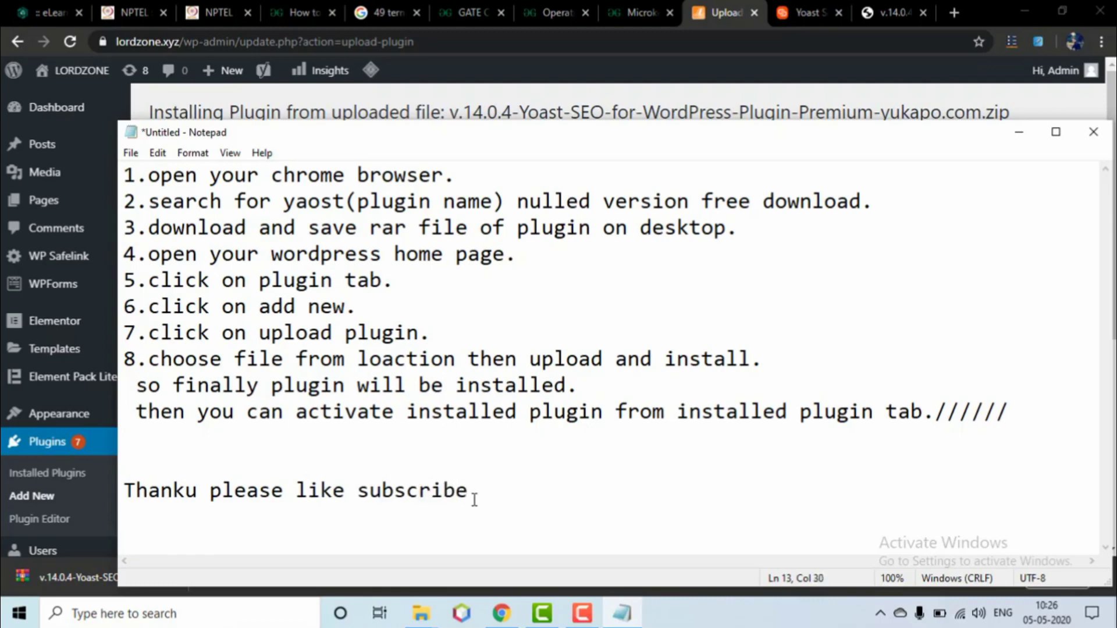
type("and")
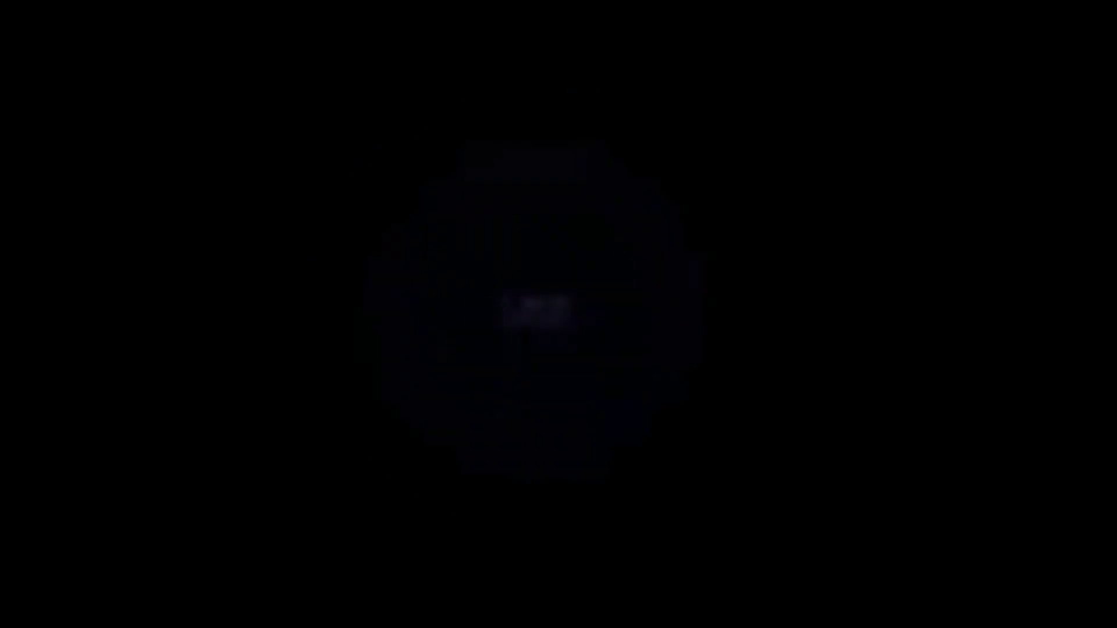